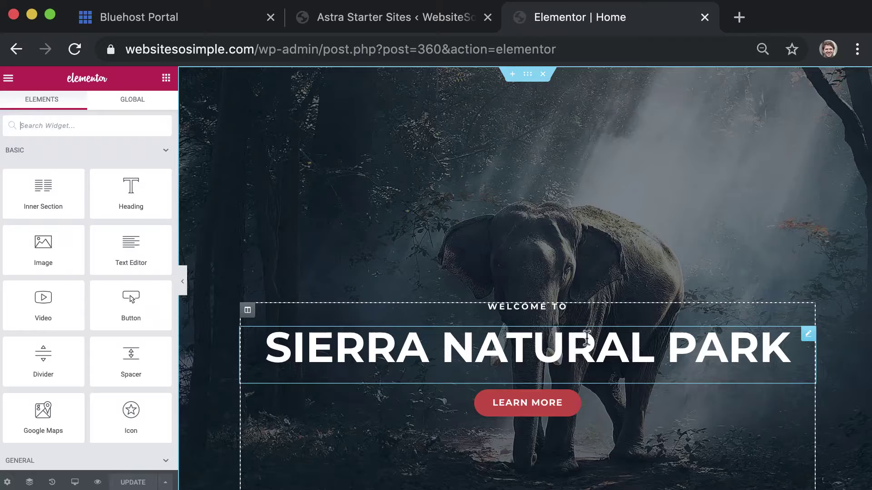
{"action": "type", "text": "MAKE A WEBSITE"}
Break the hero heading into MAKE A WEBSITE / IN 10 MINUTES and replace WELCOME TO with 5 EASY
{"action": "key", "text": "shift+Return"}
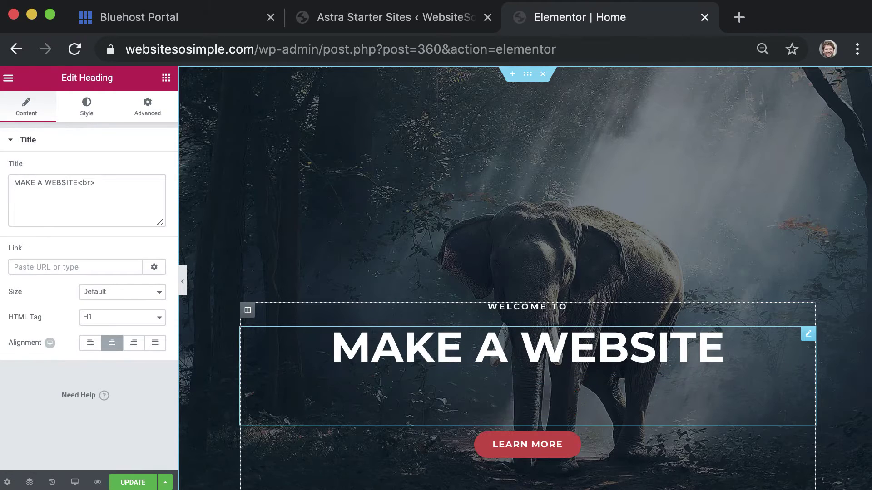
{"action": "type", "text": "IN 10 MINUTES"}
{"action": "triple_click", "coordinate": [527, 307]}
{"action": "type", "text": "5 EASY"}
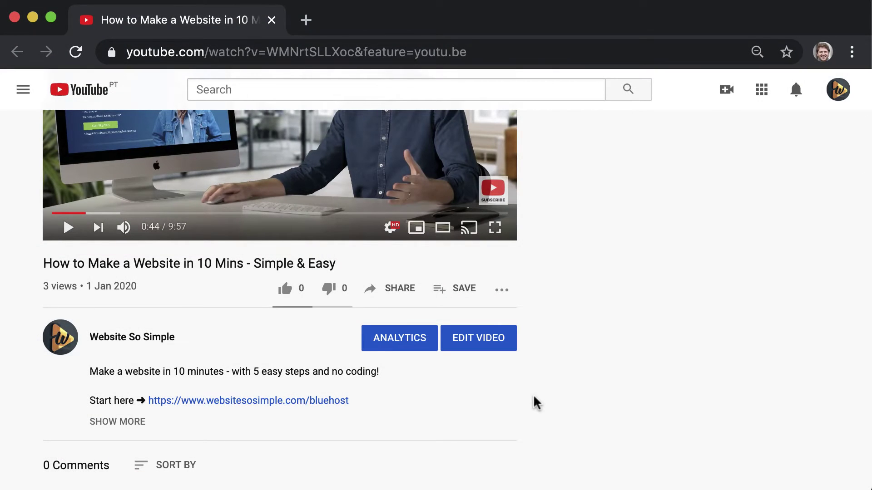
On Bluehost, pick the Basic shared hosting plan and check that websitesosimple.com is available
{"action": "left_click", "coordinate": [324, 402]}
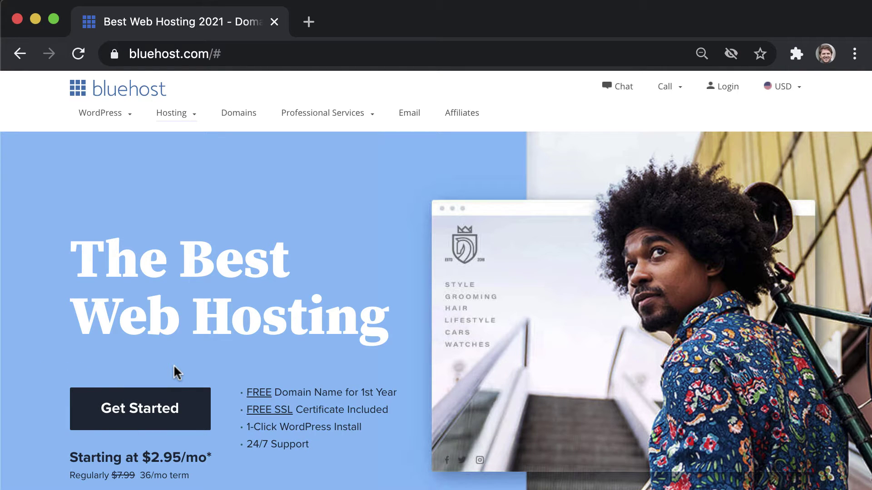
{"action": "left_click", "coordinate": [186, 408]}
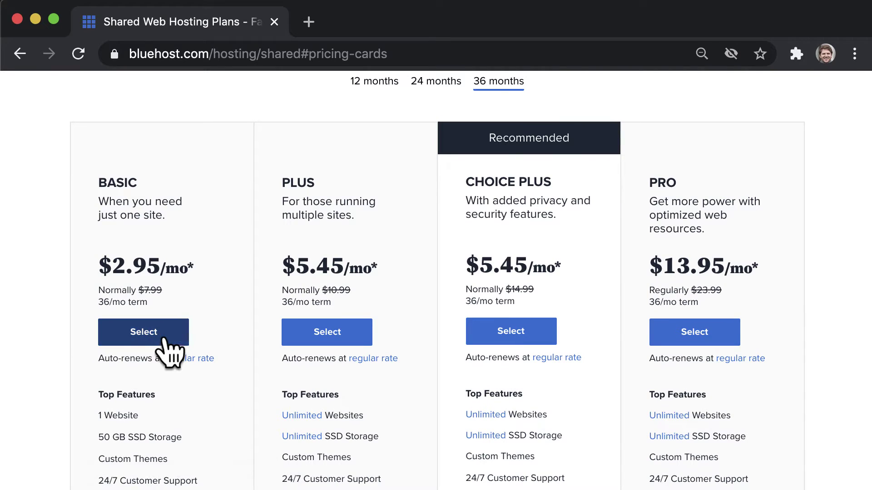
{"action": "left_click", "coordinate": [175, 339]}
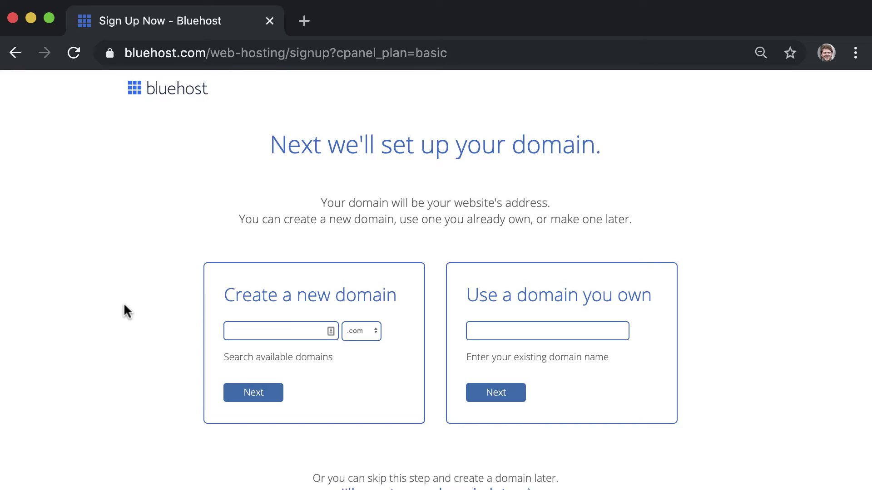
{"action": "scroll", "coordinate": [124, 302], "scroll_direction": "down", "scroll_amount": 2}
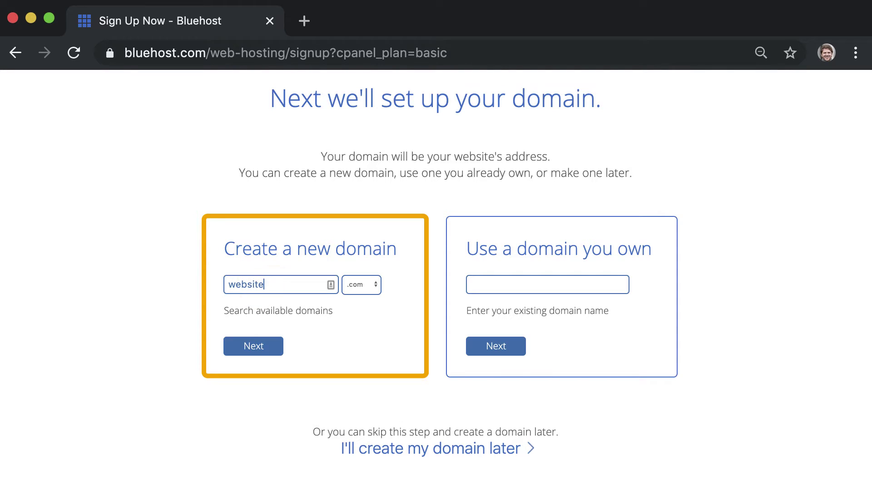
{"action": "left_click", "coordinate": [252, 347]}
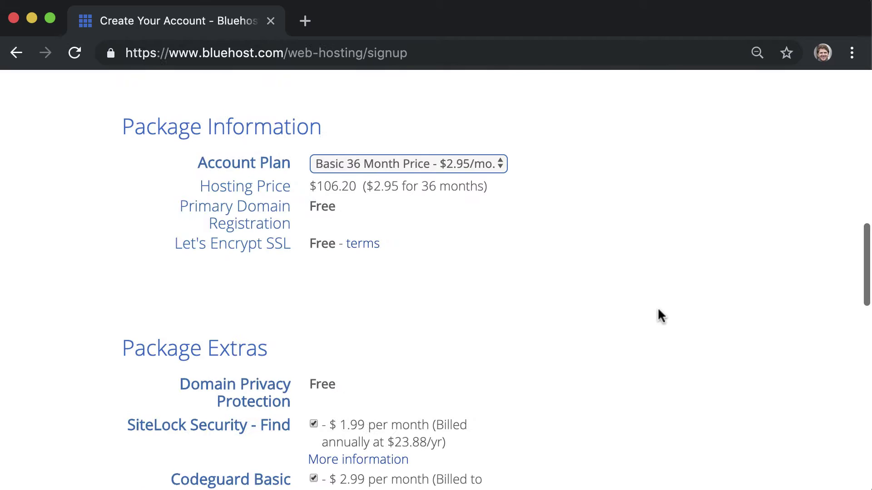
{"action": "scroll", "coordinate": [658, 307], "scroll_direction": "down", "scroll_amount": 2}
{"action": "scroll", "coordinate": [658, 308], "scroll_direction": "down", "scroll_amount": 3}
Submit the hosting purchase with the SiteLock Security and Codeguard Basic extras removed
{"action": "left_click", "coordinate": [314, 193]}
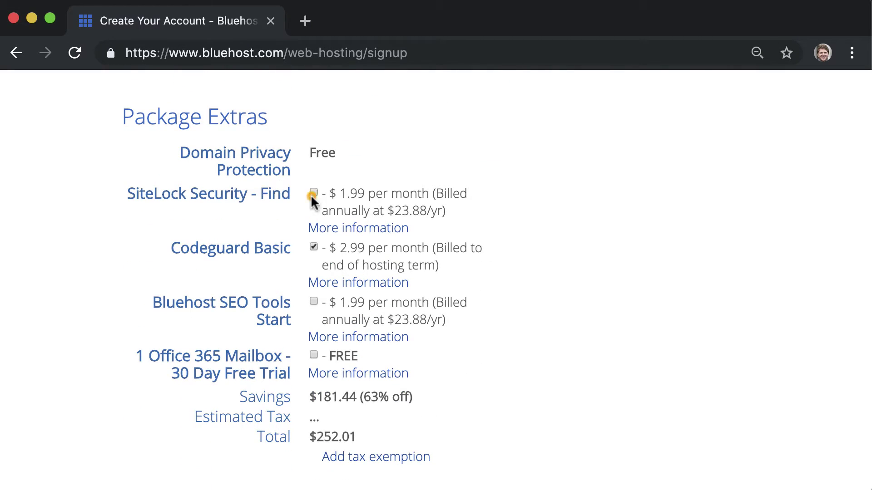
{"action": "left_click", "coordinate": [314, 248]}
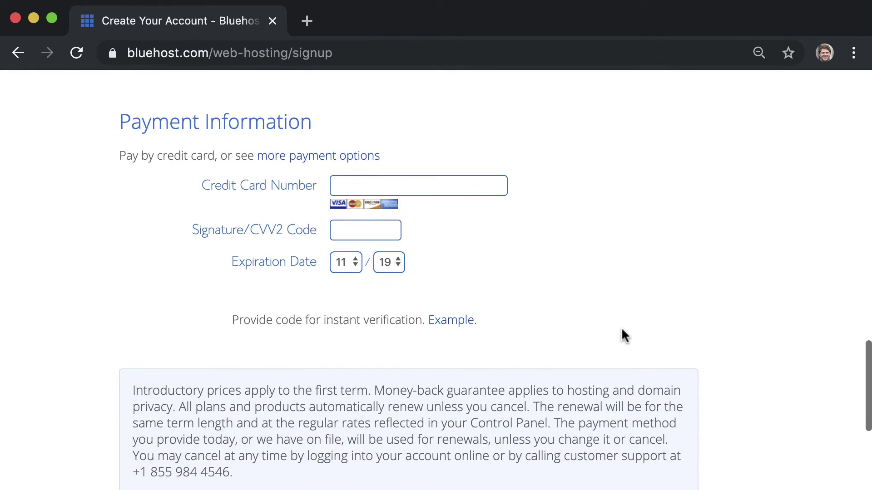
{"action": "scroll", "coordinate": [398, 328], "scroll_direction": "down", "scroll_amount": 3}
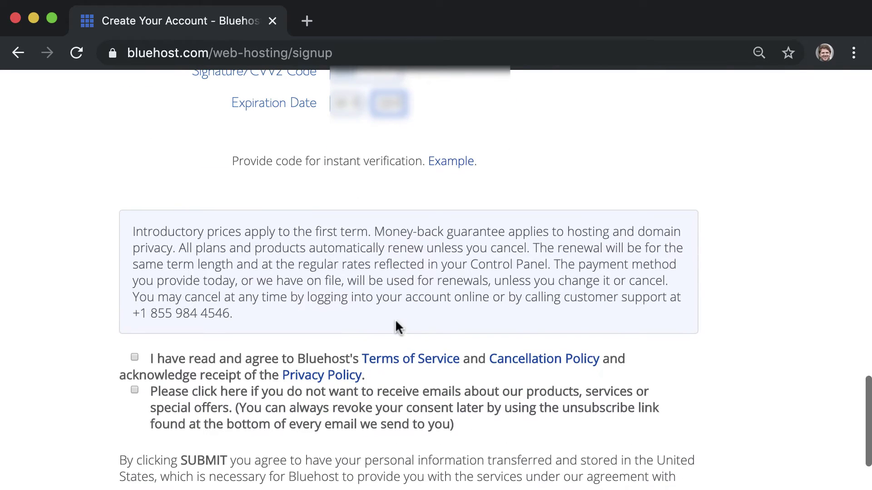
{"action": "scroll", "coordinate": [333, 414], "scroll_direction": "down", "scroll_amount": 3}
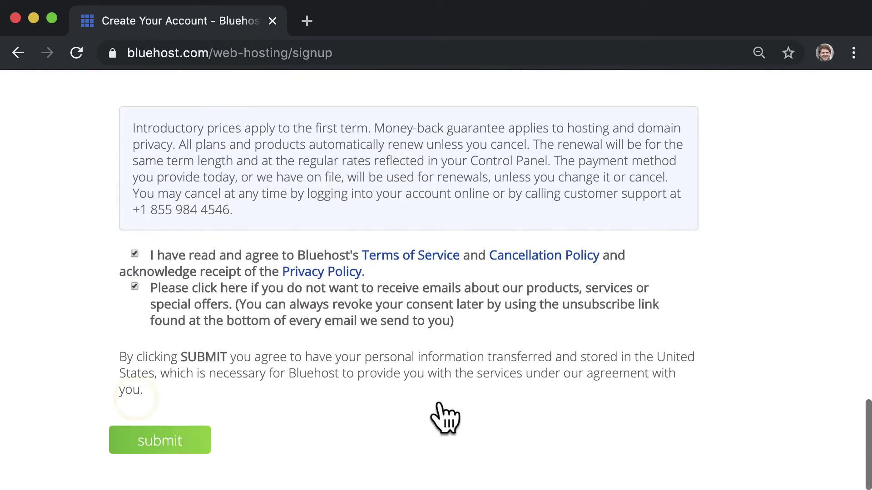
{"action": "left_click", "coordinate": [191, 446]}
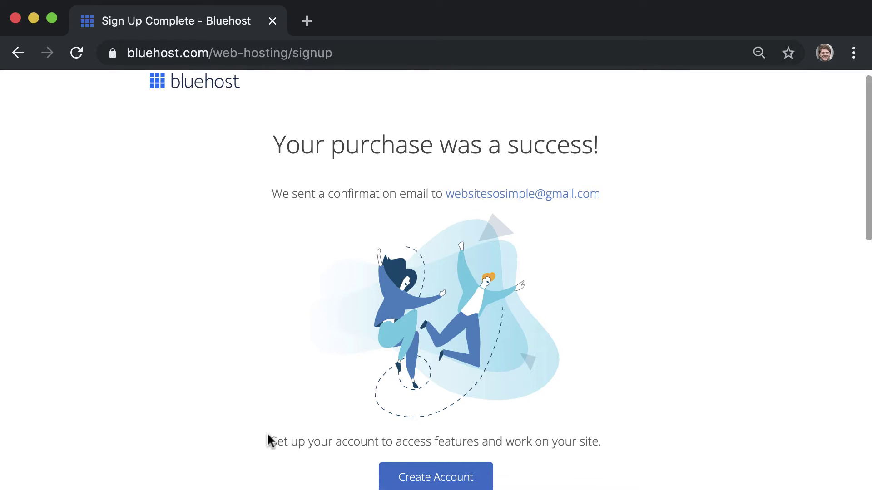
{"action": "scroll", "coordinate": [267, 439], "scroll_direction": "down", "scroll_amount": 3}
Create the Bluehost account password after accepting the terms, and reach the login page
{"action": "left_click", "coordinate": [477, 415]}
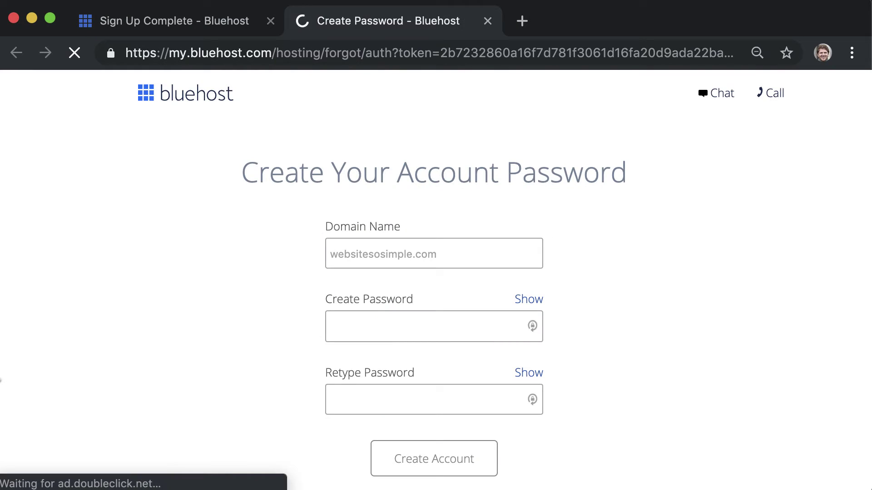
{"action": "left_click", "coordinate": [265, 402]}
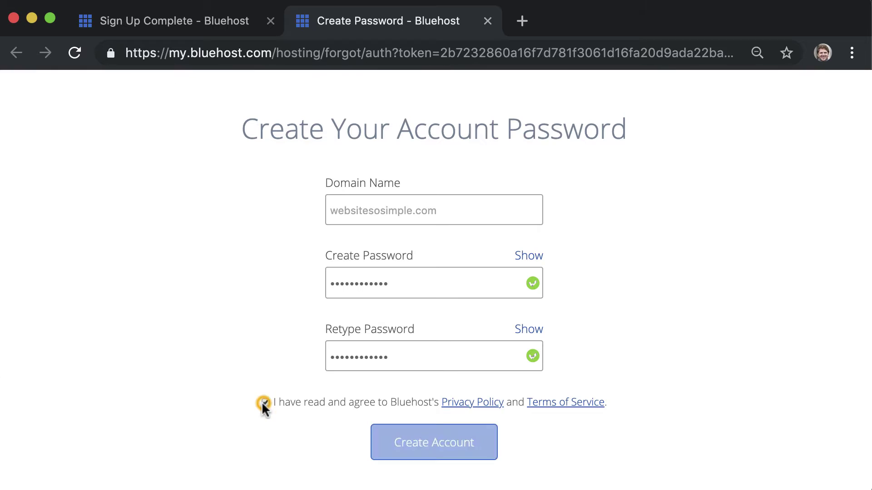
{"action": "left_click", "coordinate": [414, 443]}
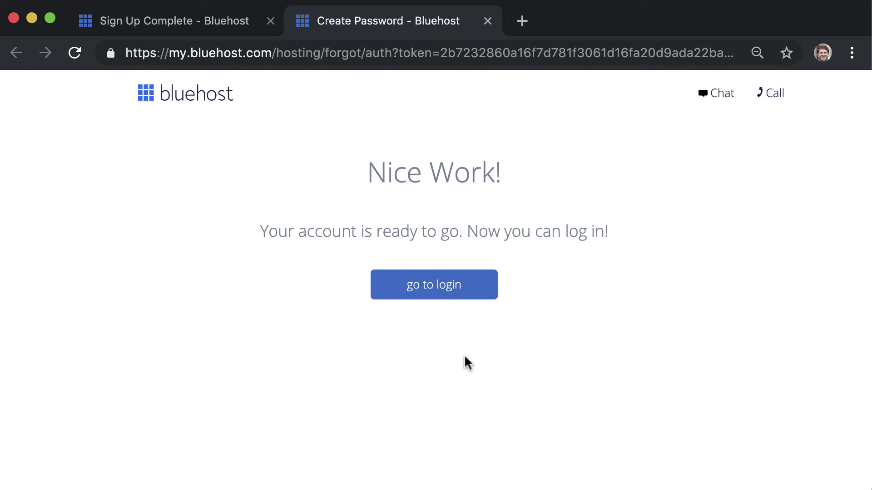
{"action": "left_click", "coordinate": [450, 290]}
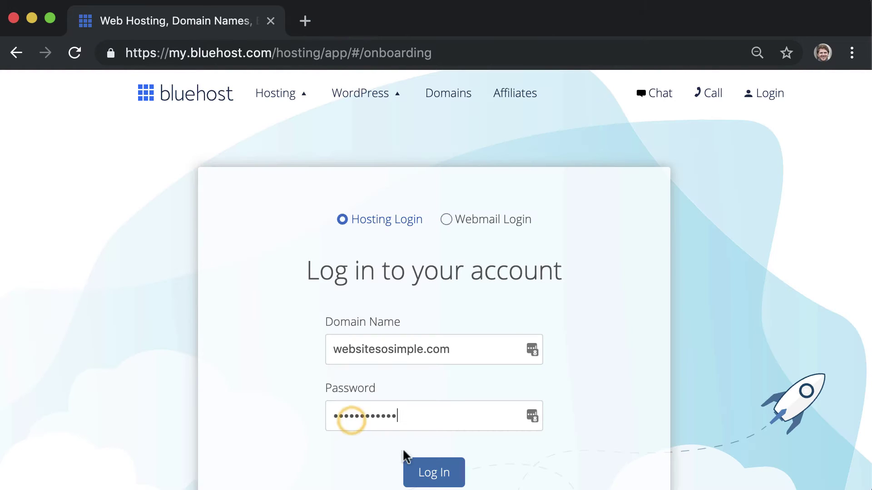
Log in and name the site WebsiteSoSimple with tagline 'Create a Website in Minutes'
{"action": "left_click", "coordinate": [434, 472]}
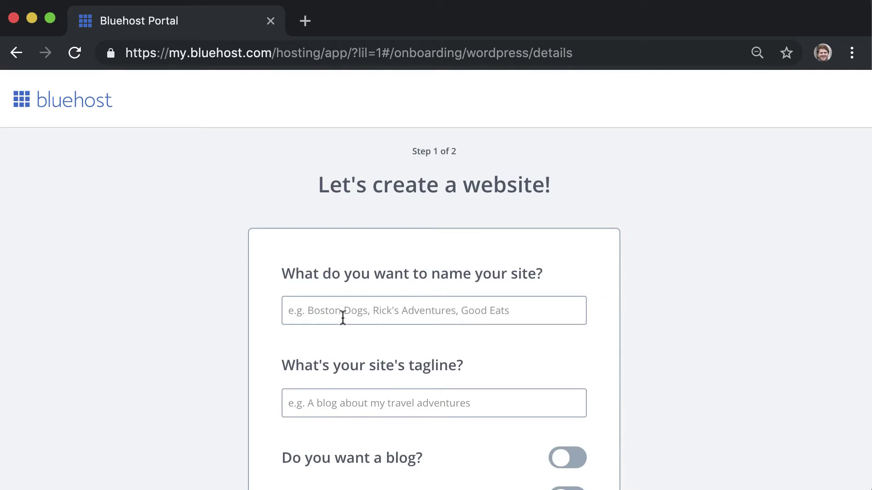
{"action": "left_click", "coordinate": [343, 312]}
{"action": "type", "text": "WebsiteSoSimple"}
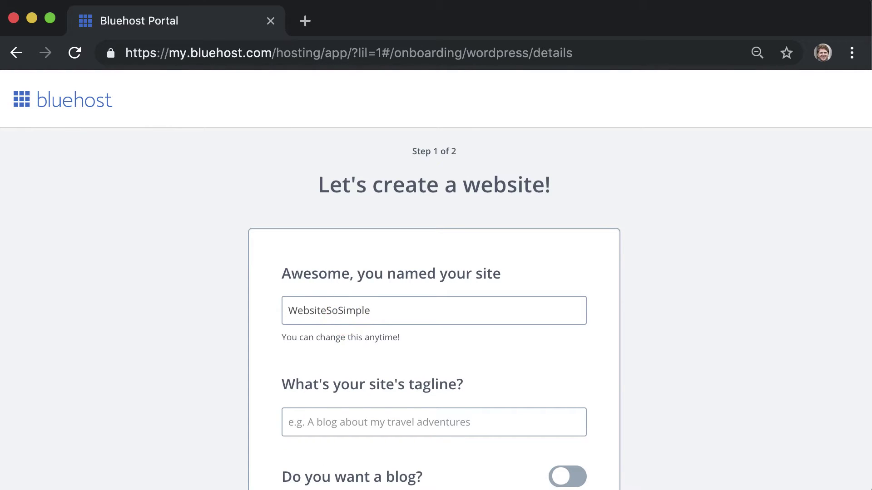
{"action": "left_click", "coordinate": [434, 422]}
{"action": "type", "text": "Create a Website in Minutes"}
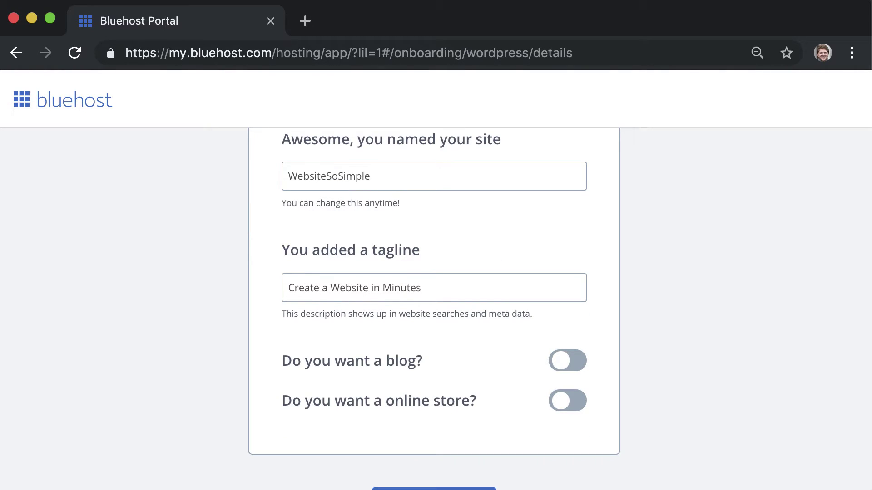
{"action": "scroll", "coordinate": [436, 306], "scroll_direction": "down", "scroll_amount": 3}
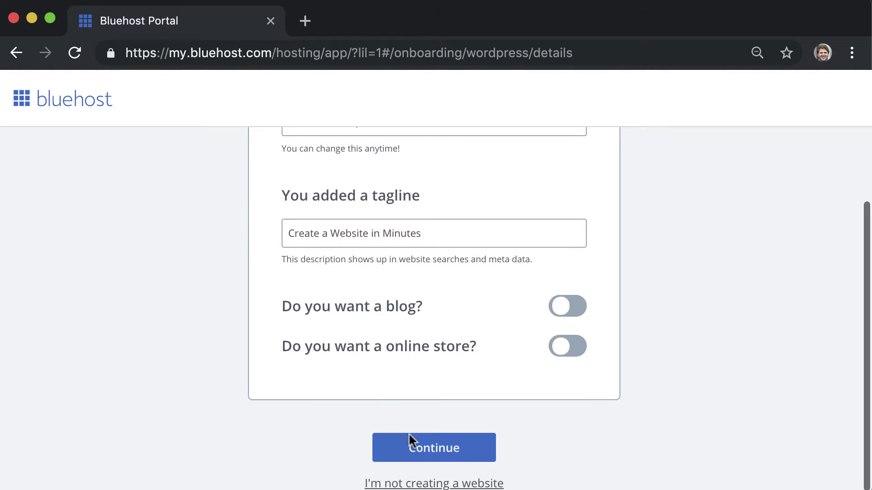
{"action": "left_click", "coordinate": [433, 447]}
{"action": "scroll", "coordinate": [436, 306], "scroll_direction": "down", "scroll_amount": 2}
Select offering services, training, or education as the site goal and skip the theme choice
{"action": "left_click", "coordinate": [305, 339]}
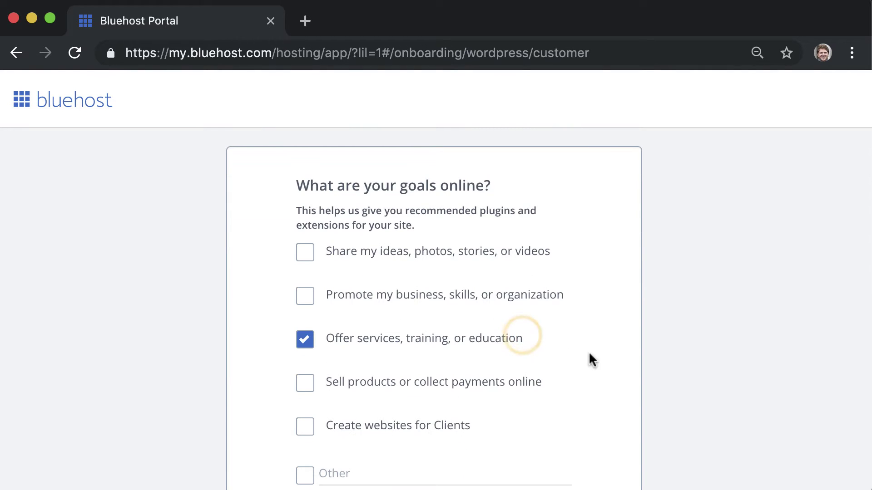
{"action": "scroll", "coordinate": [597, 354], "scroll_direction": "down", "scroll_amount": 5}
{"action": "left_click", "coordinate": [478, 449]}
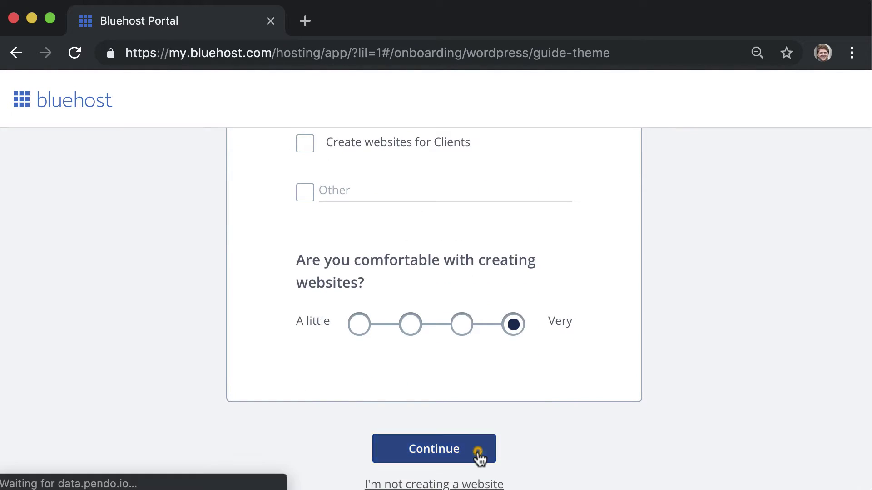
{"action": "scroll", "coordinate": [477, 450], "scroll_direction": "down", "scroll_amount": 5}
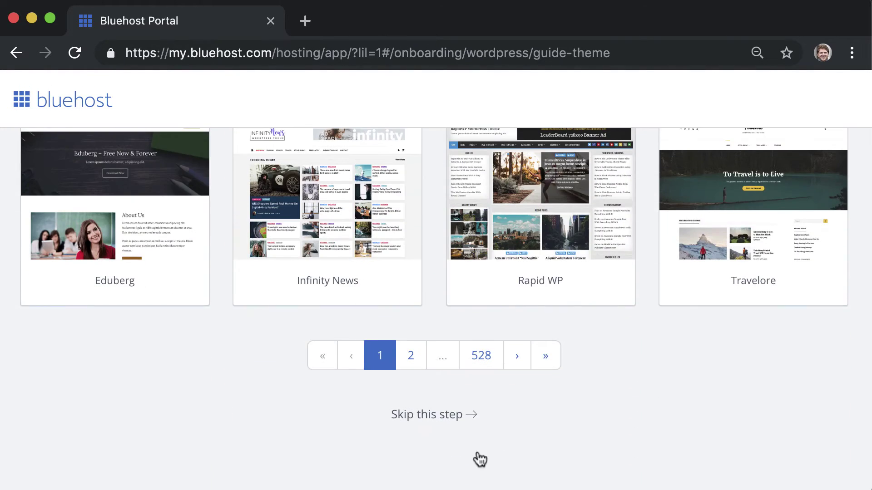
{"action": "left_click", "coordinate": [445, 422]}
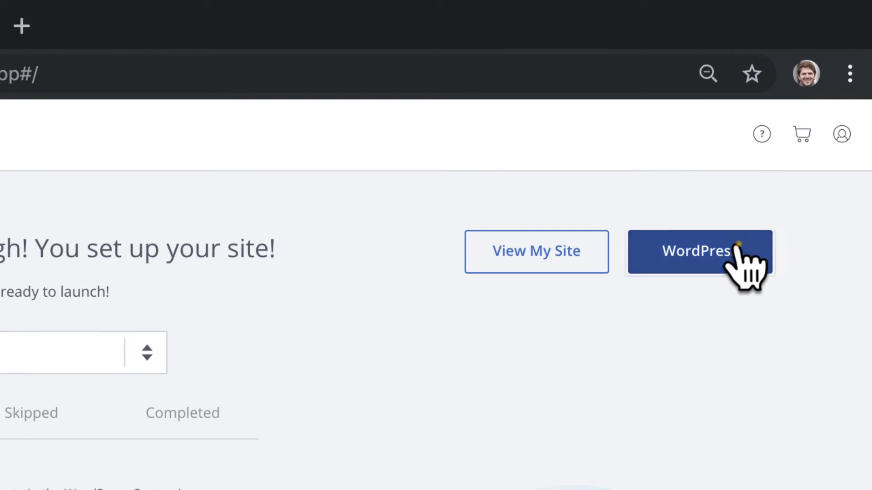
Go from the Bluehost portal to the WordPress dashboard for websitesosimple.com
{"action": "left_click", "coordinate": [757, 168]}
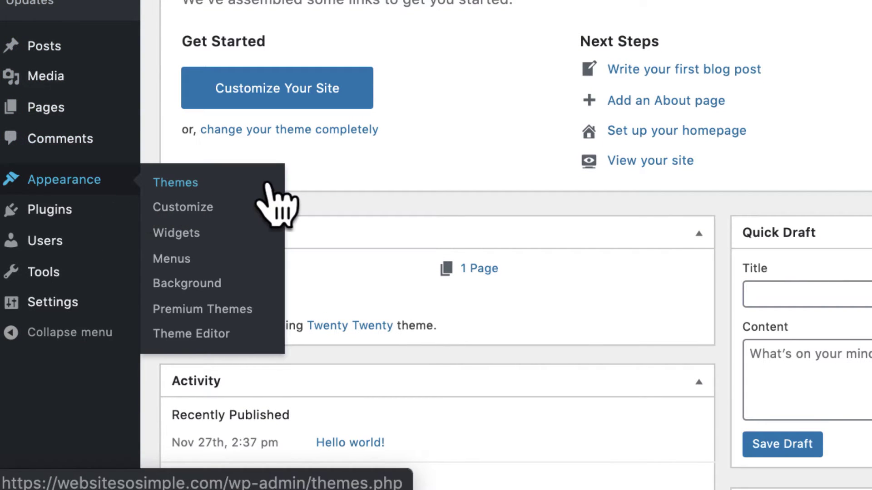
Install and activate the Astra theme from the theme catalogue
{"action": "mouse_move", "coordinate": [64, 286]}
{"action": "left_click", "coordinate": [273, 184]}
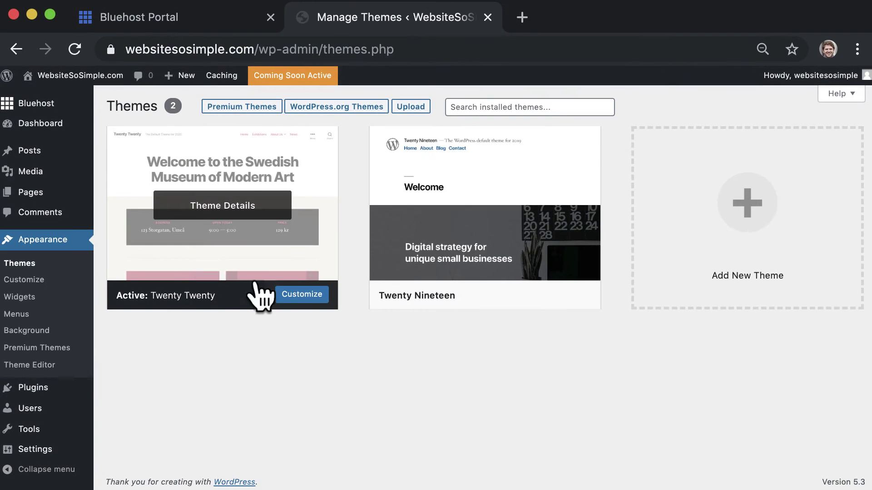
{"action": "left_click", "coordinate": [739, 218]}
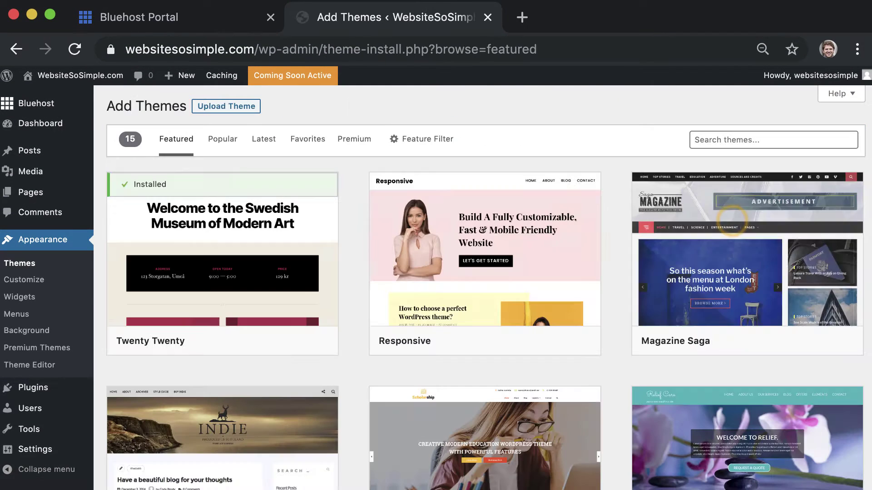
{"action": "left_click", "coordinate": [743, 140]}
{"action": "type", "text": "astra"}
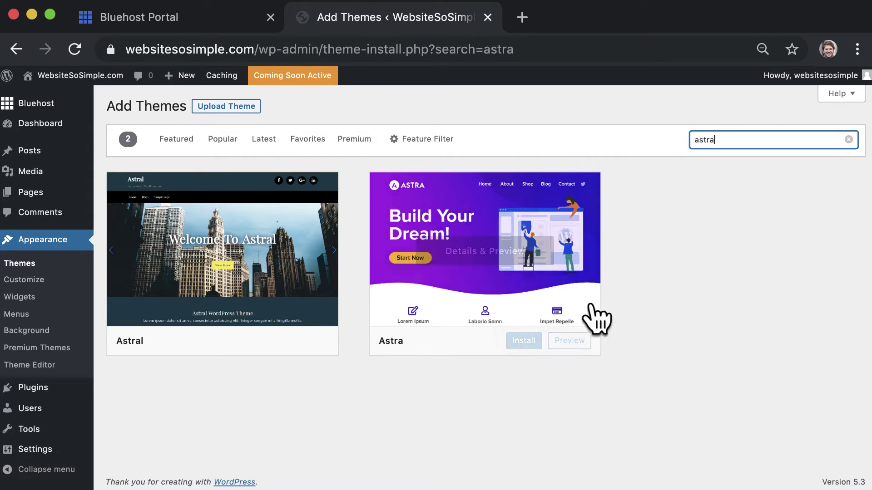
{"action": "left_click", "coordinate": [507, 341]}
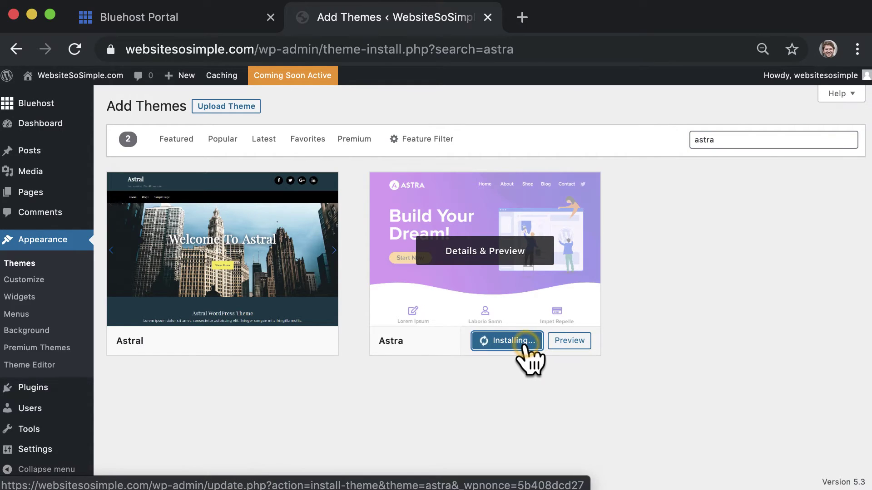
{"action": "left_click", "coordinate": [504, 341]}
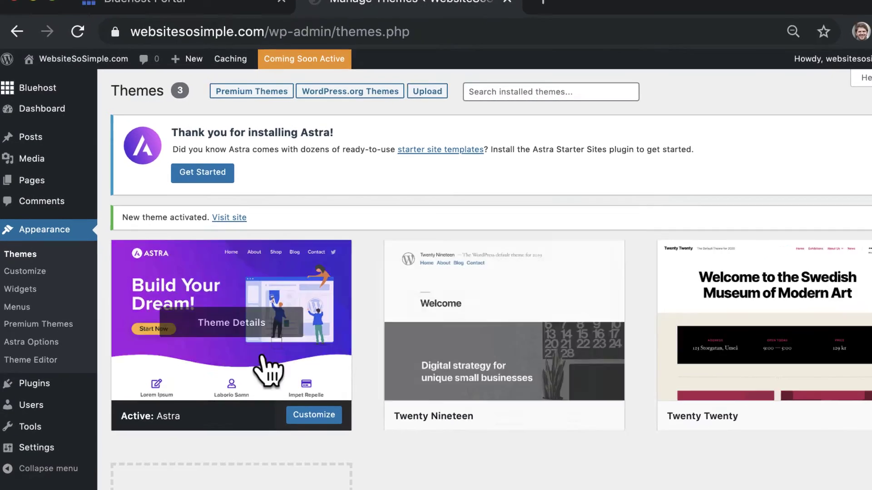
{"action": "mouse_move", "coordinate": [33, 387]}
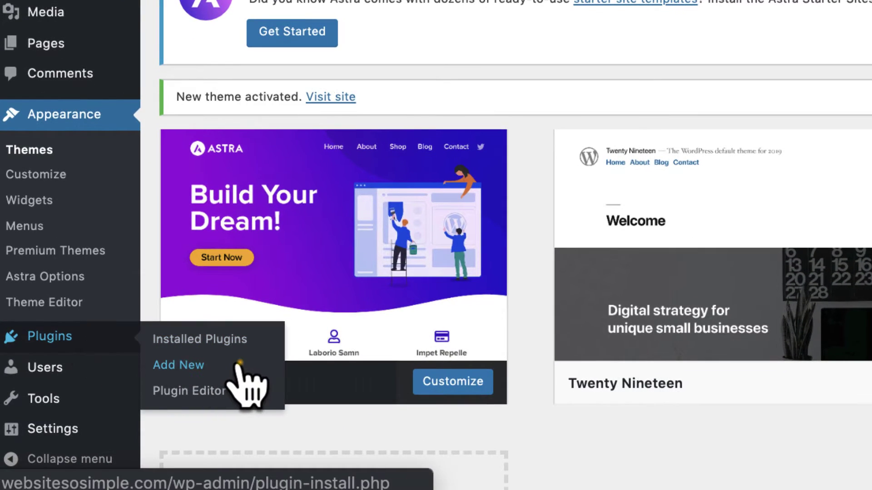
Install and activate the Astra Starter Sites plugin
{"action": "left_click", "coordinate": [172, 365]}
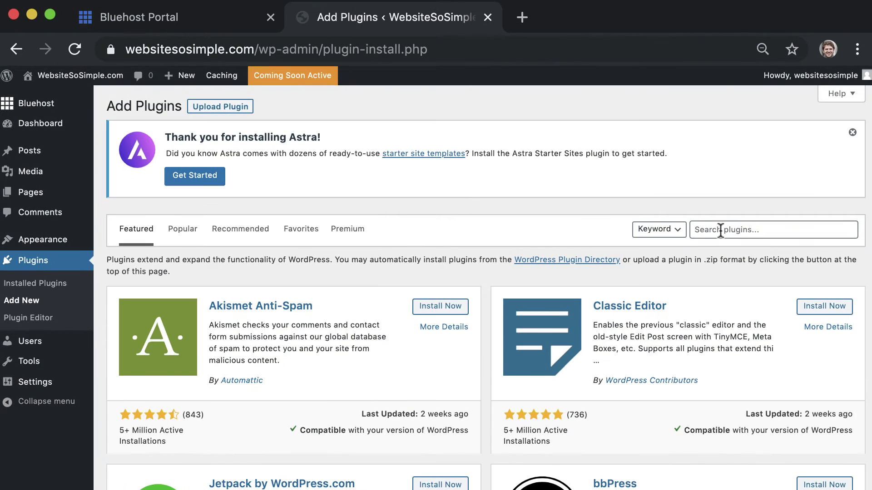
{"action": "left_click", "coordinate": [794, 200]}
{"action": "type", "text": "astra"}
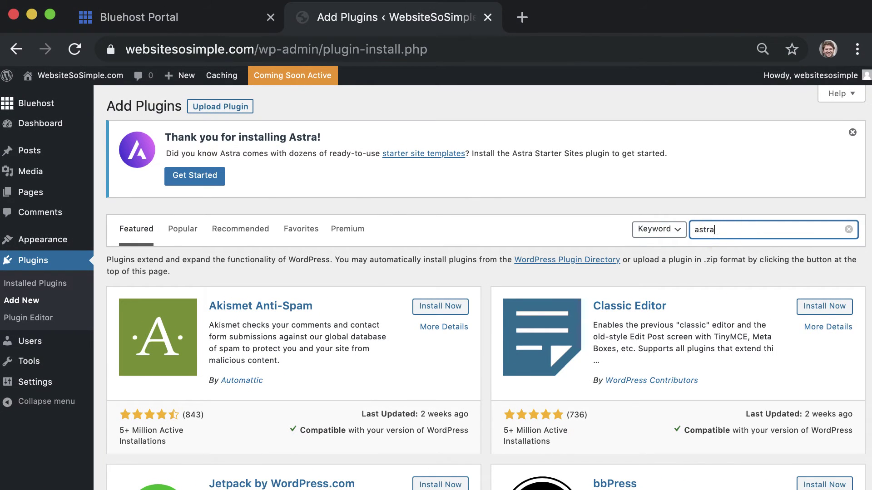
{"action": "key", "text": "Return"}
{"action": "left_click", "coordinate": [440, 296]}
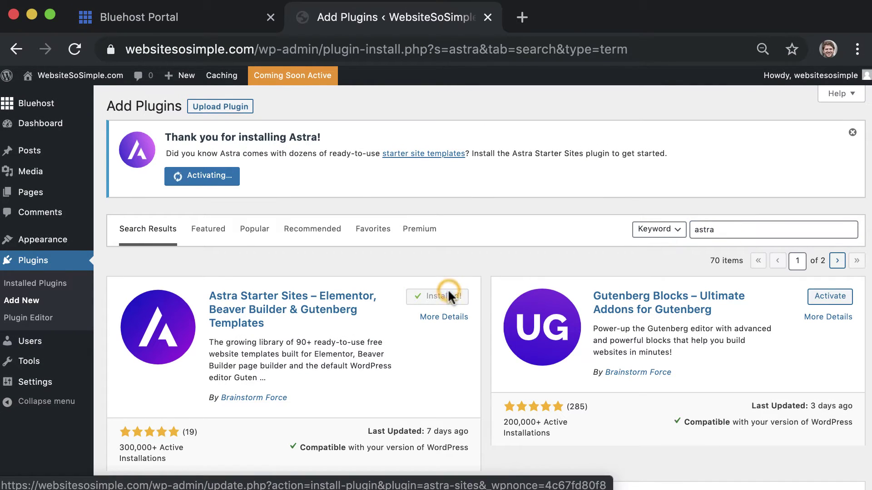
{"action": "left_click", "coordinate": [448, 294]}
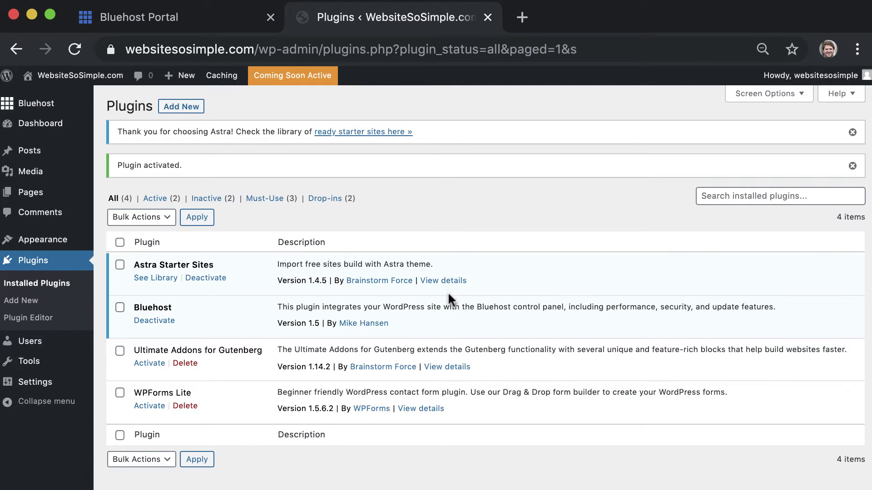
Open the Astra starter sites library with Elementor as builder, filtered to free templates
{"action": "left_click", "coordinate": [156, 278]}
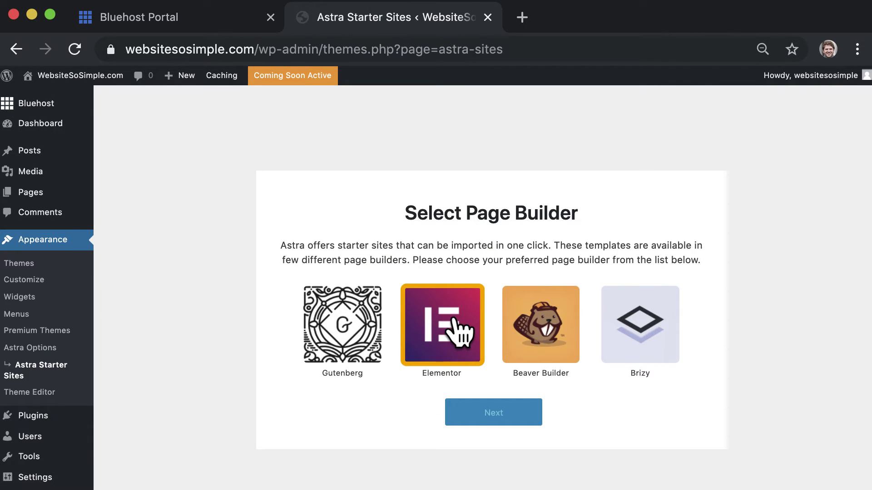
{"action": "left_click", "coordinate": [450, 327]}
{"action": "left_click", "coordinate": [511, 415]}
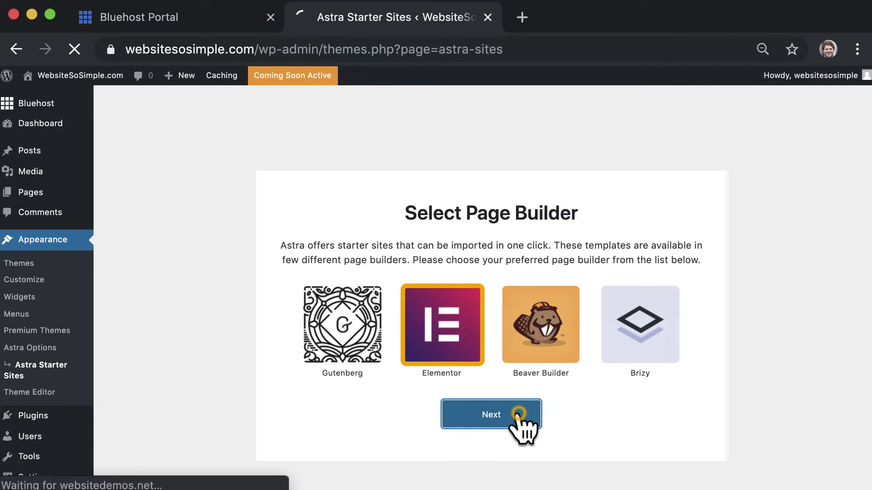
{"action": "left_click", "coordinate": [321, 139]}
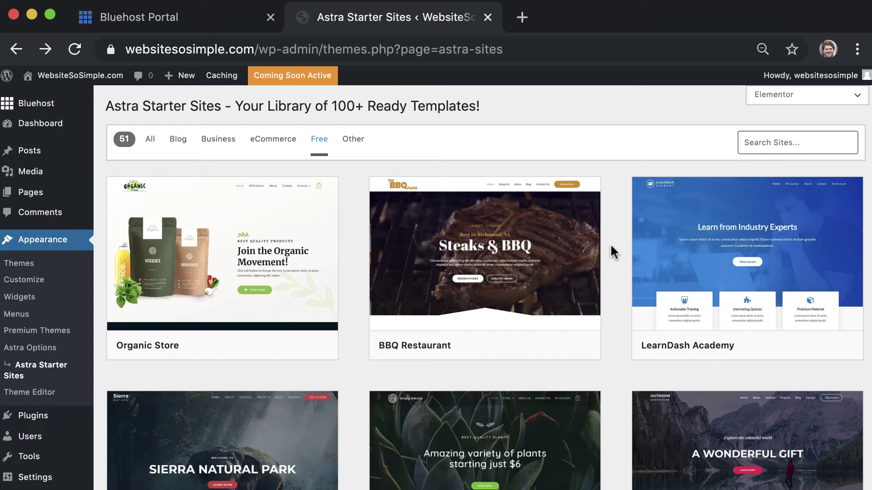
{"action": "scroll", "coordinate": [610, 243], "scroll_direction": "down", "scroll_amount": 4}
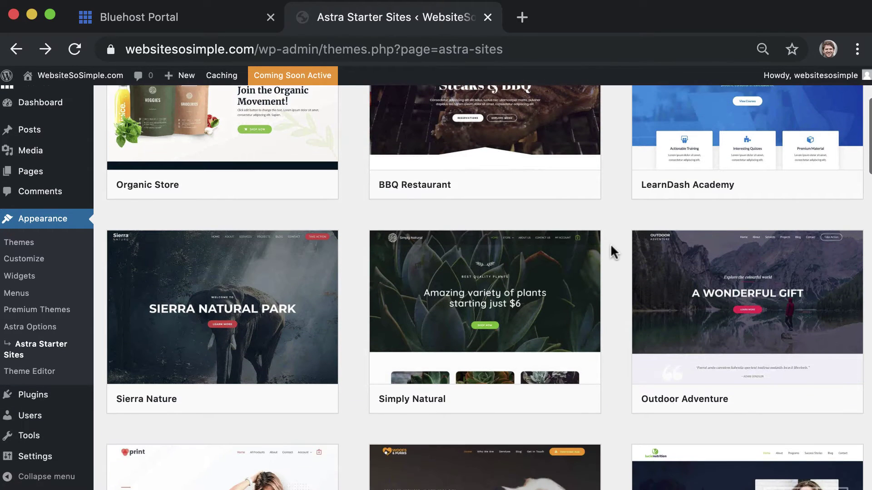
{"action": "scroll", "coordinate": [610, 243], "scroll_direction": "down", "scroll_amount": 3}
{"action": "scroll", "coordinate": [610, 244], "scroll_direction": "down", "scroll_amount": 3}
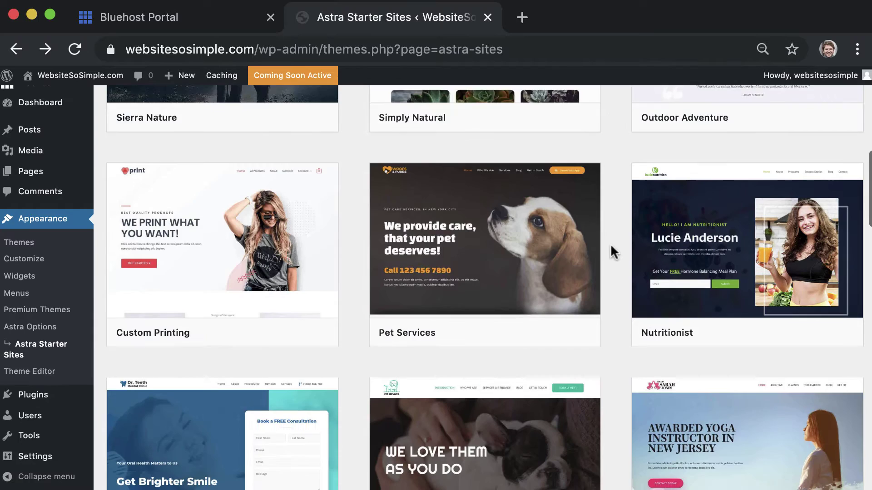
{"action": "scroll", "coordinate": [611, 243], "scroll_direction": "down", "scroll_amount": 3}
{"action": "scroll", "coordinate": [610, 243], "scroll_direction": "down", "scroll_amount": 2}
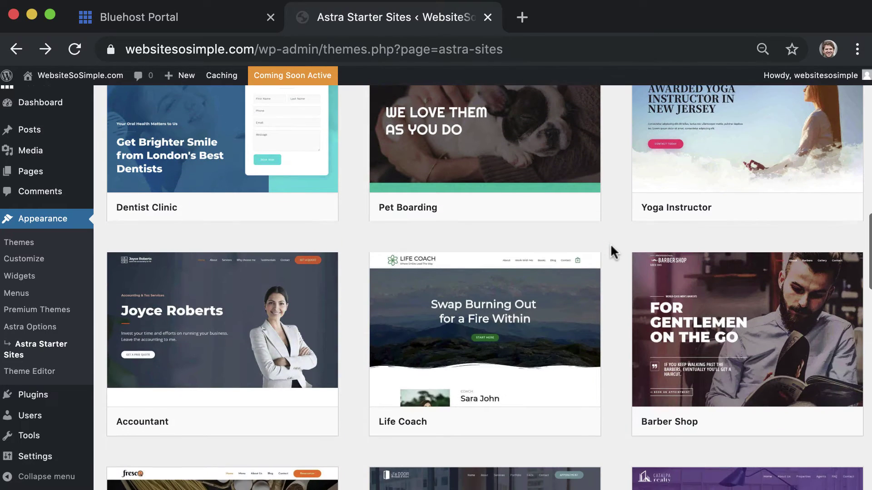
{"action": "scroll", "coordinate": [610, 244], "scroll_direction": "down", "scroll_amount": 2}
{"action": "scroll", "coordinate": [611, 244], "scroll_direction": "down", "scroll_amount": 2}
{"action": "scroll", "coordinate": [610, 243], "scroll_direction": "down", "scroll_amount": 1}
{"action": "scroll", "coordinate": [610, 243], "scroll_direction": "down", "scroll_amount": 3}
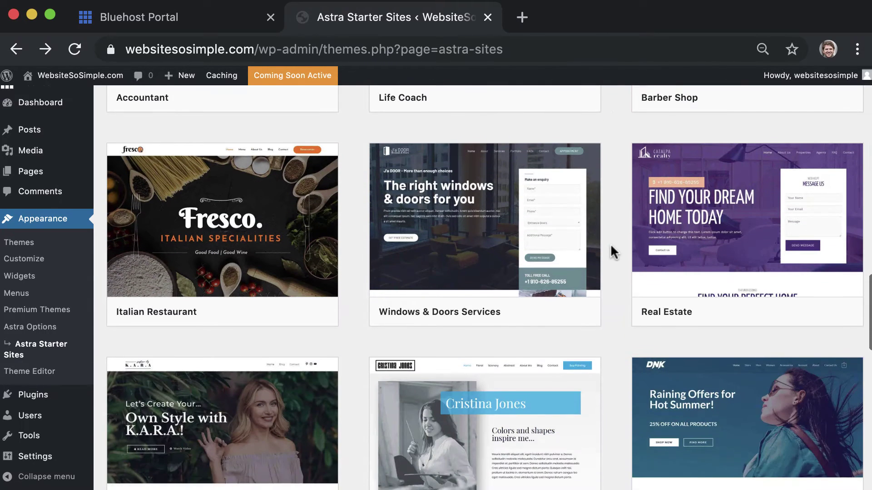
{"action": "scroll", "coordinate": [610, 243], "scroll_direction": "down", "scroll_amount": 1}
{"action": "scroll", "coordinate": [610, 243], "scroll_direction": "down", "scroll_amount": 2}
{"action": "scroll", "coordinate": [610, 243], "scroll_direction": "down", "scroll_amount": 1}
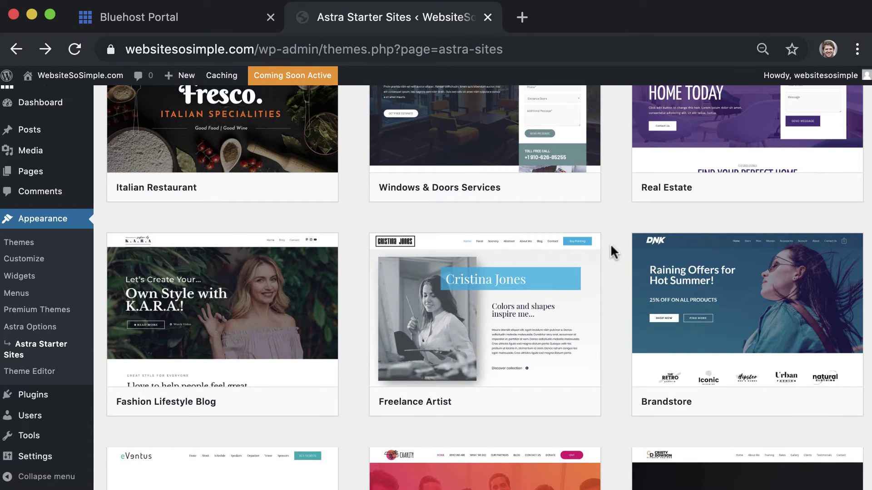
{"action": "scroll", "coordinate": [611, 244], "scroll_direction": "up", "scroll_amount": 2}
{"action": "scroll", "coordinate": [610, 243], "scroll_direction": "up", "scroll_amount": 3}
{"action": "scroll", "coordinate": [610, 243], "scroll_direction": "up", "scroll_amount": 3}
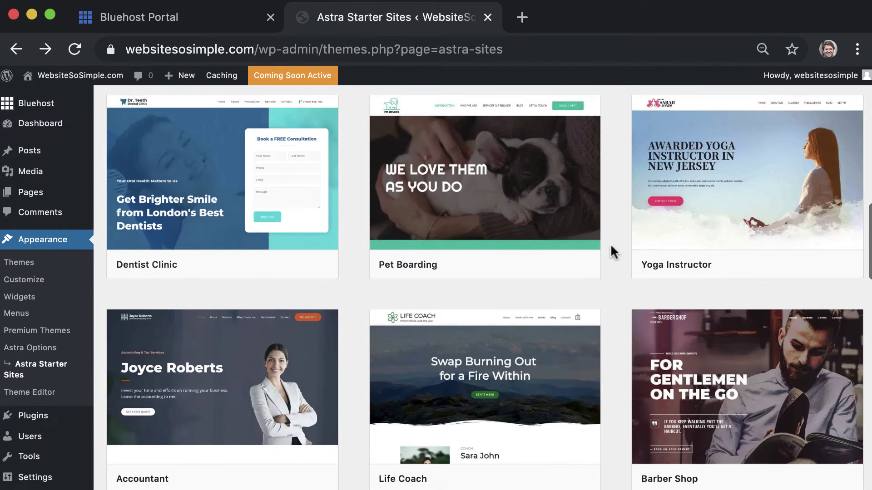
{"action": "scroll", "coordinate": [610, 243], "scroll_direction": "up", "scroll_amount": 2}
{"action": "scroll", "coordinate": [610, 243], "scroll_direction": "up", "scroll_amount": 3}
{"action": "scroll", "coordinate": [611, 243], "scroll_direction": "up", "scroll_amount": 2}
{"action": "scroll", "coordinate": [610, 243], "scroll_direction": "up", "scroll_amount": 2}
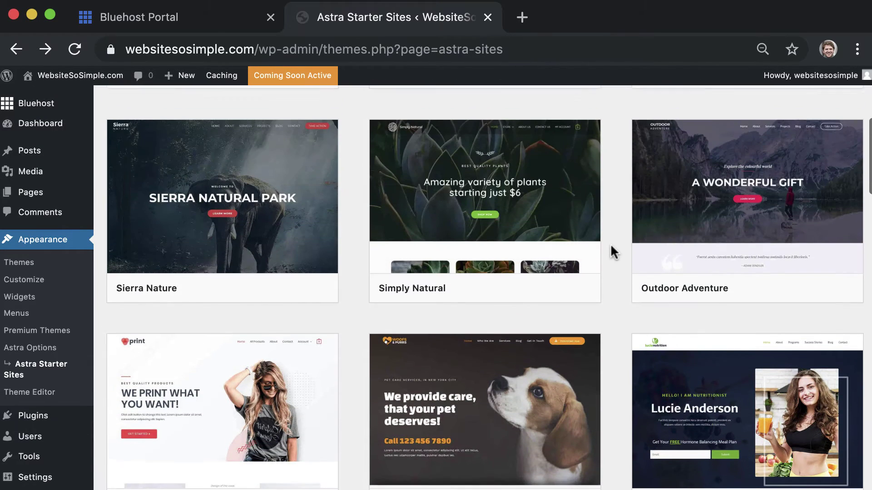
{"action": "scroll", "coordinate": [611, 243], "scroll_direction": "up", "scroll_amount": 2}
{"action": "scroll", "coordinate": [611, 243], "scroll_direction": "up", "scroll_amount": 2}
{"action": "scroll", "coordinate": [611, 243], "scroll_direction": "up", "scroll_amount": 1}
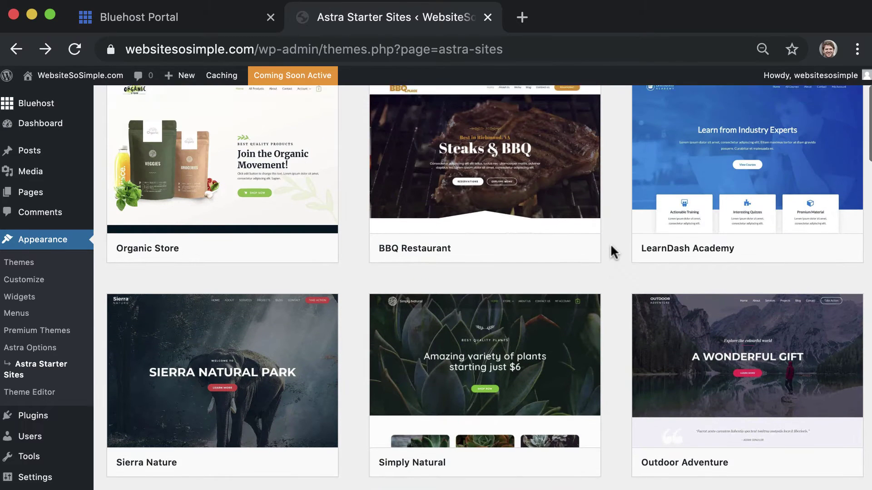
{"action": "scroll", "coordinate": [611, 244], "scroll_direction": "down", "scroll_amount": 1}
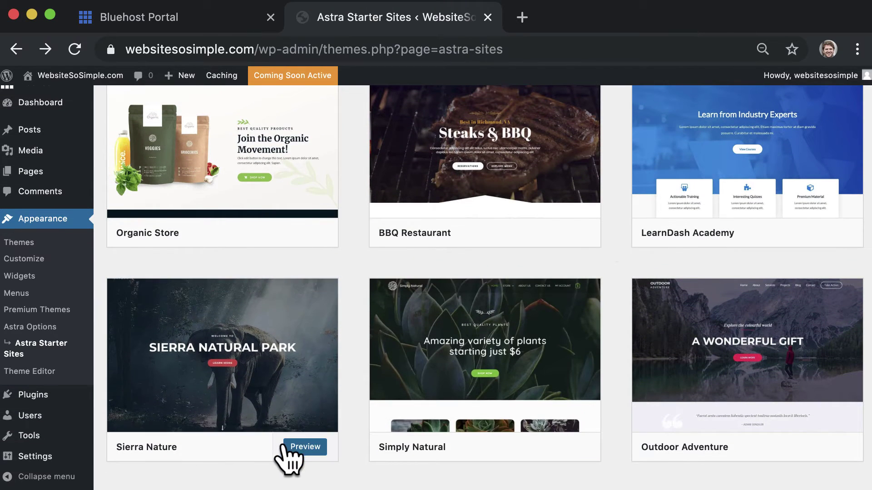
Preview and import the Sierra Nature starter site, then view the live site
{"action": "left_click", "coordinate": [288, 444]}
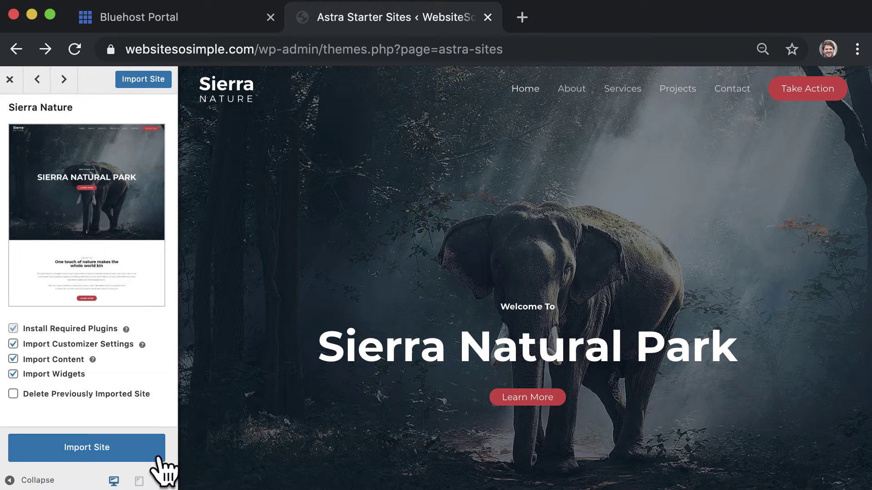
{"action": "left_click", "coordinate": [139, 448]}
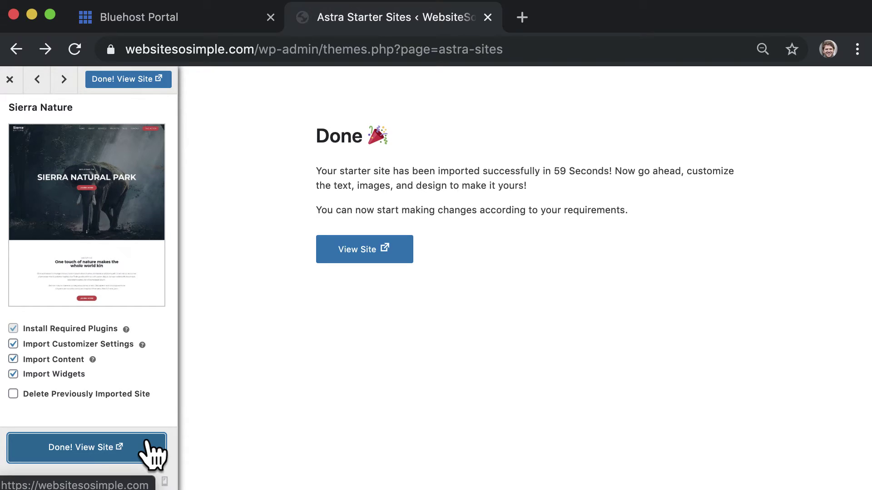
{"action": "left_click", "coordinate": [153, 451]}
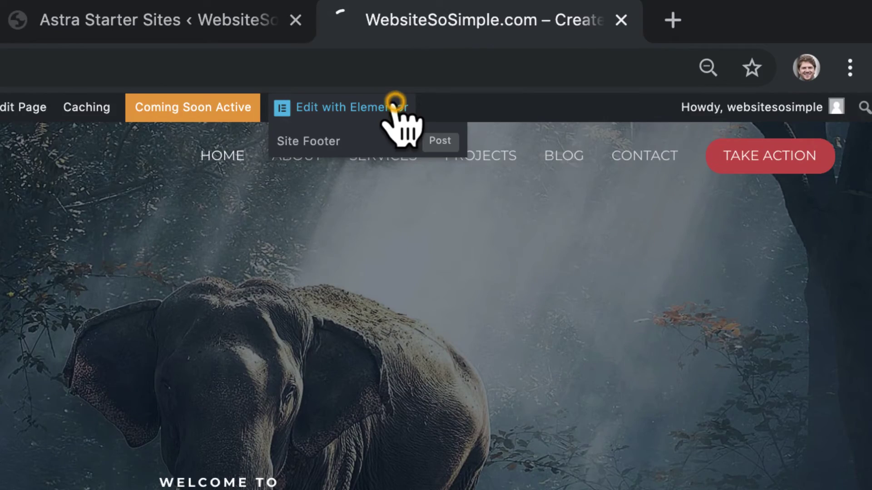
In Elementor, set the hero to MAKE A WEBSITE IN 10 MINUTES, 5 EASY STEPS & NO CODING, WATCH VIDEO
{"action": "left_click", "coordinate": [394, 102]}
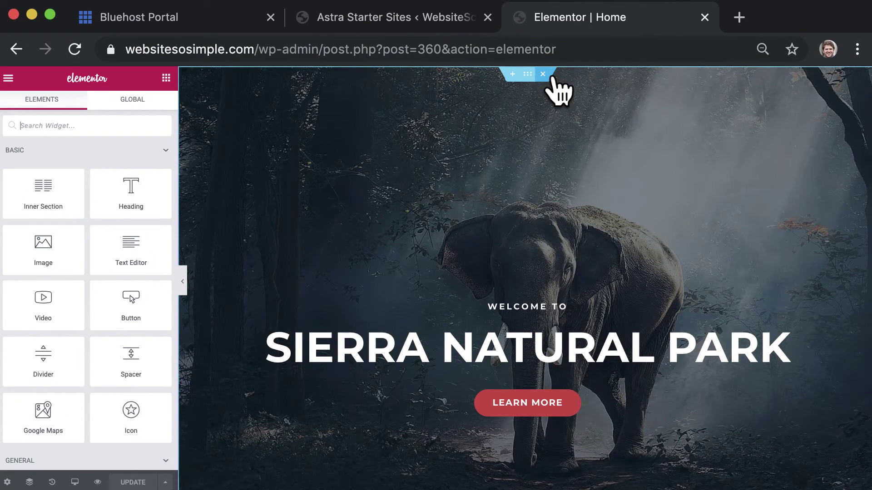
{"action": "type", "text": "MAKE A WEBSITE"}
{"action": "key", "text": "shift+Return"}
{"action": "type", "text": "IN "}
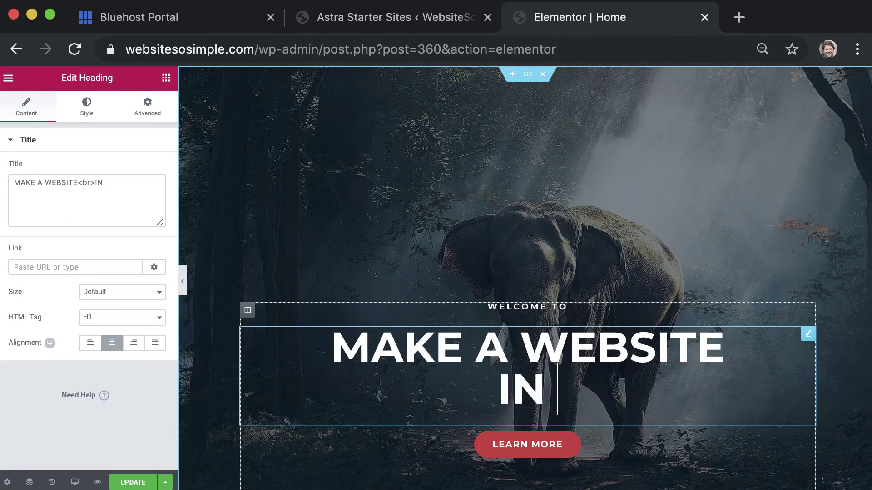
{"action": "type", "text": "10 MINUTES"}
{"action": "triple_click", "coordinate": [528, 307]}
{"action": "type", "text": "5 EASY ST"}
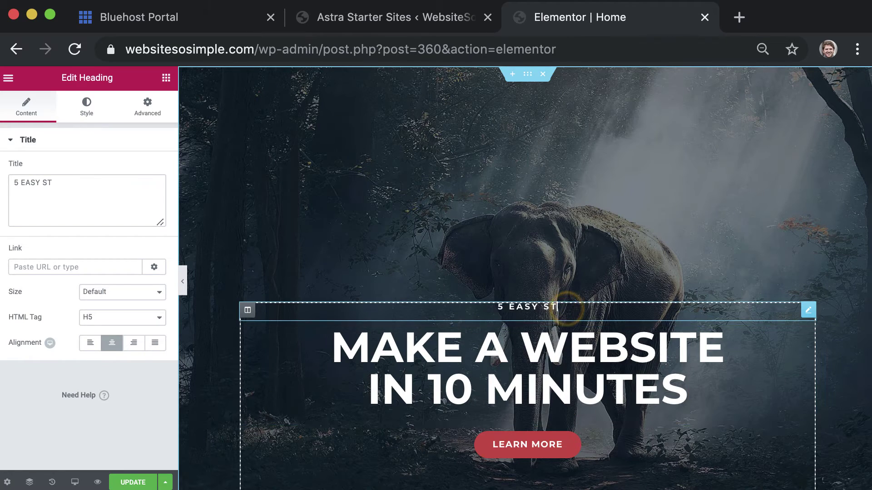
{"action": "type", "text": "EPS &amp; NO CODING"}
{"action": "left_click", "coordinate": [527, 445]}
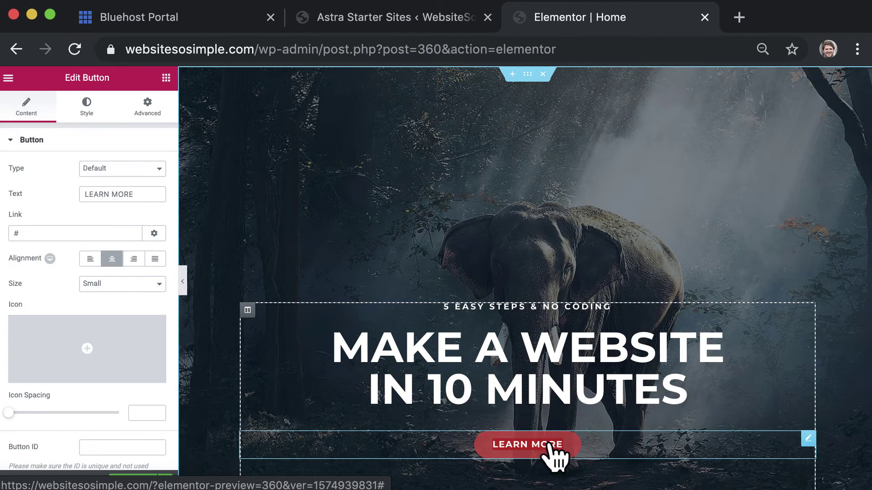
{"action": "triple_click", "coordinate": [527, 444]}
{"action": "type", "text": "WATCH VIDEO"}
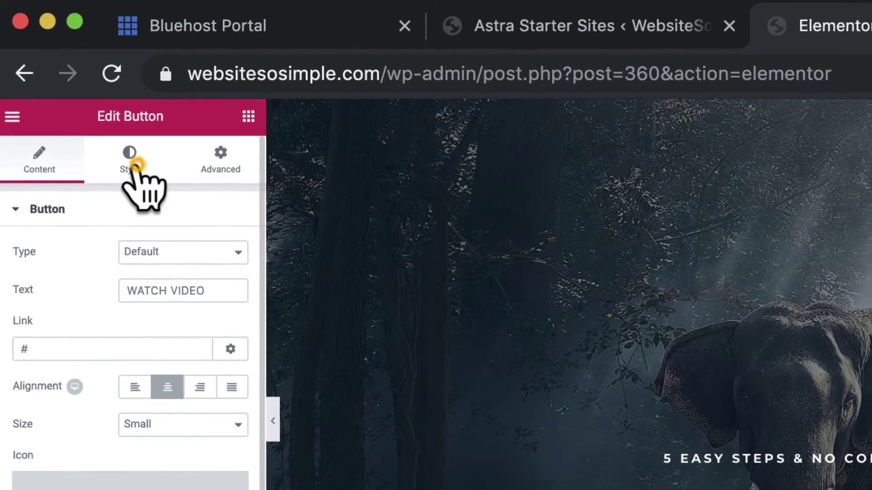
Give the WATCH VIDEO button background colour #ffb404 and the black preset text colour
{"action": "left_click", "coordinate": [136, 166]}
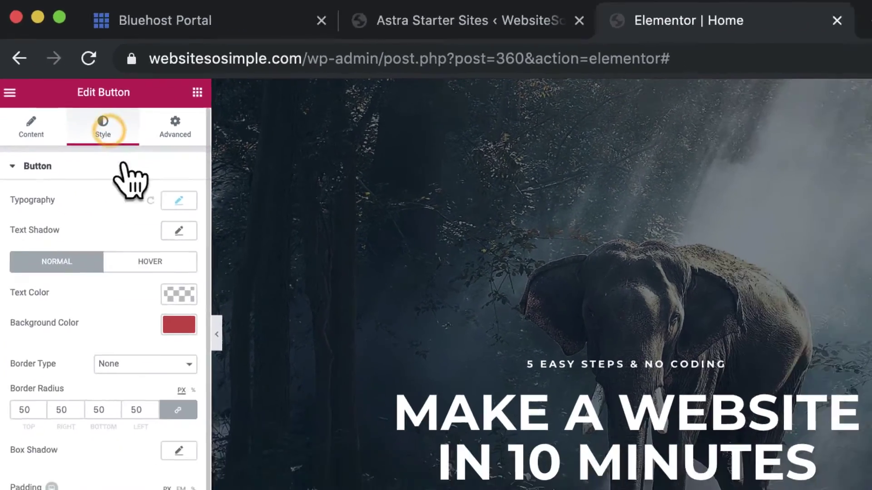
{"action": "left_click", "coordinate": [150, 273]}
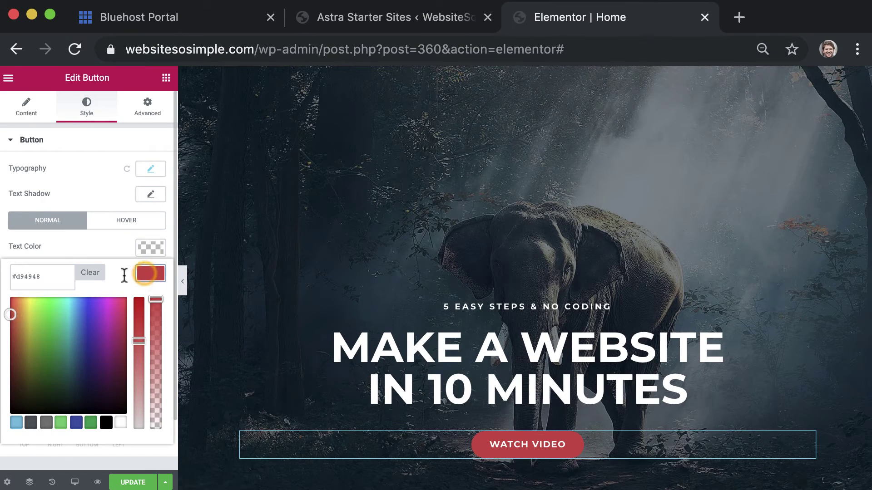
{"action": "left_click", "coordinate": [40, 277]}
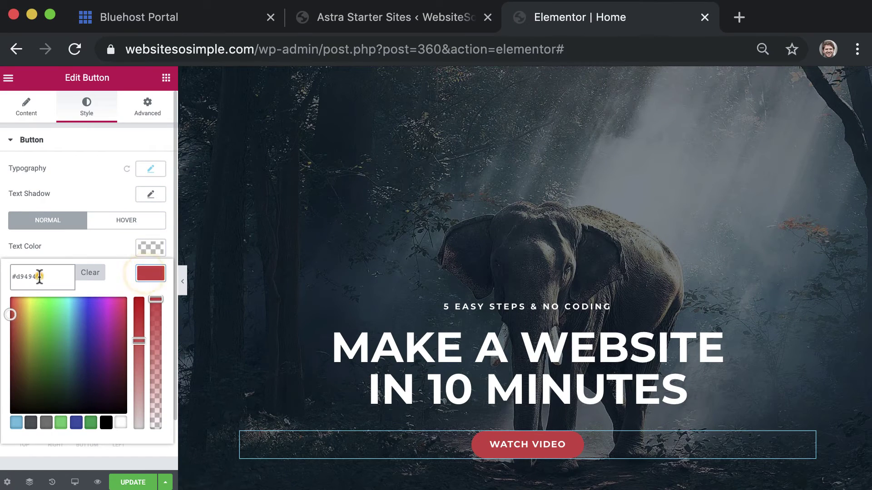
{"action": "double_click", "coordinate": [39, 277]}
{"action": "type", "text": "#ffb404"}
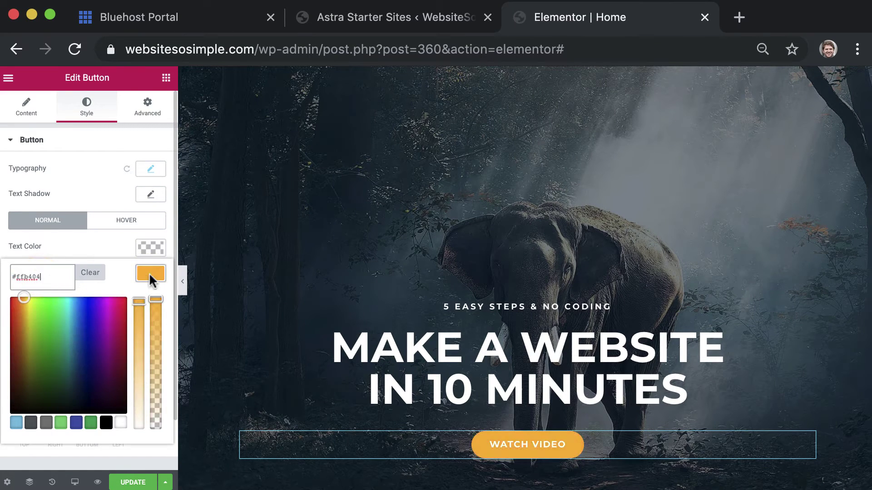
{"action": "left_click", "coordinate": [150, 274]}
{"action": "left_click", "coordinate": [150, 247]}
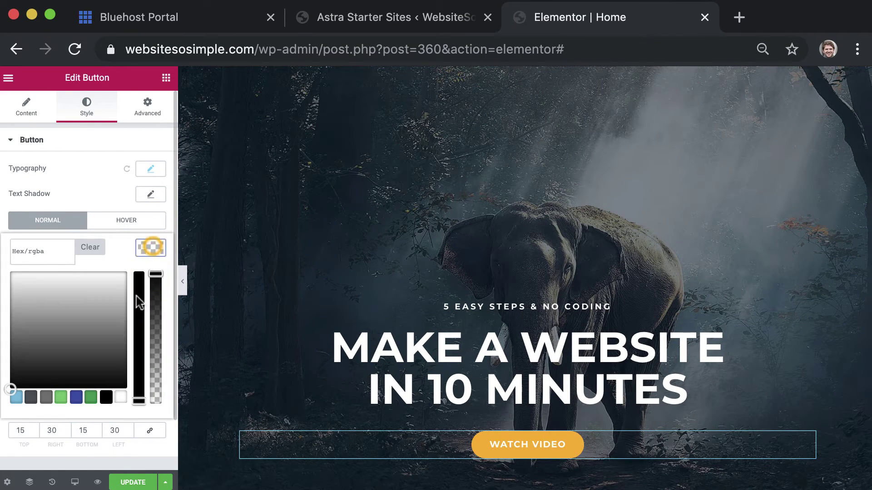
{"action": "left_click", "coordinate": [106, 397]}
{"action": "left_click", "coordinate": [150, 249]}
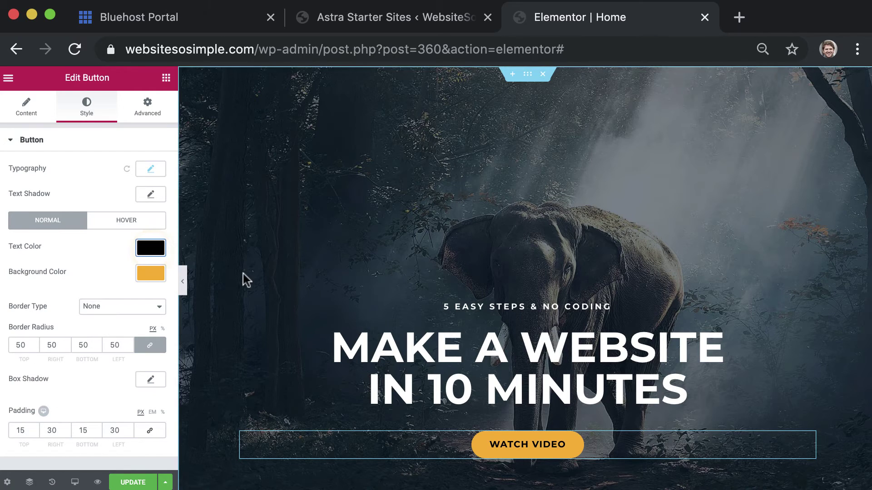
Open the hero section settings and try gradient, video and slideshow backgrounds before returning to Classic
{"action": "mouse_move", "coordinate": [246, 279]}
{"action": "right_click", "coordinate": [262, 261]}
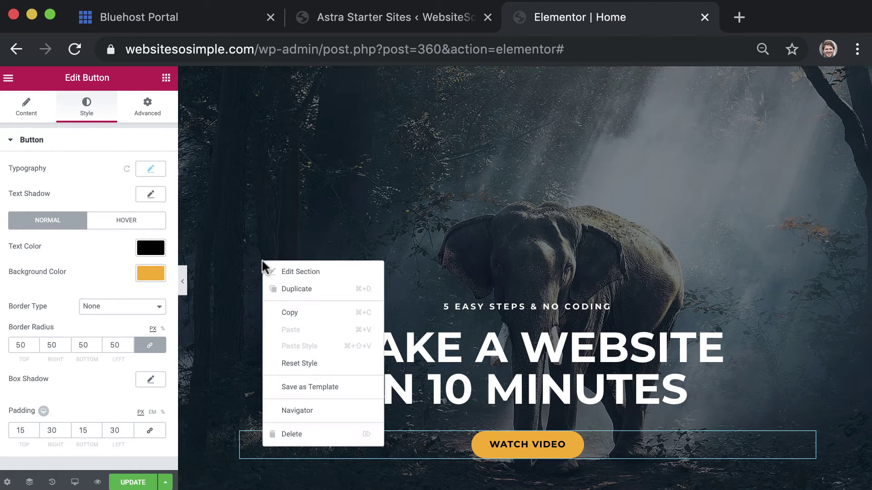
{"action": "left_click", "coordinate": [360, 272]}
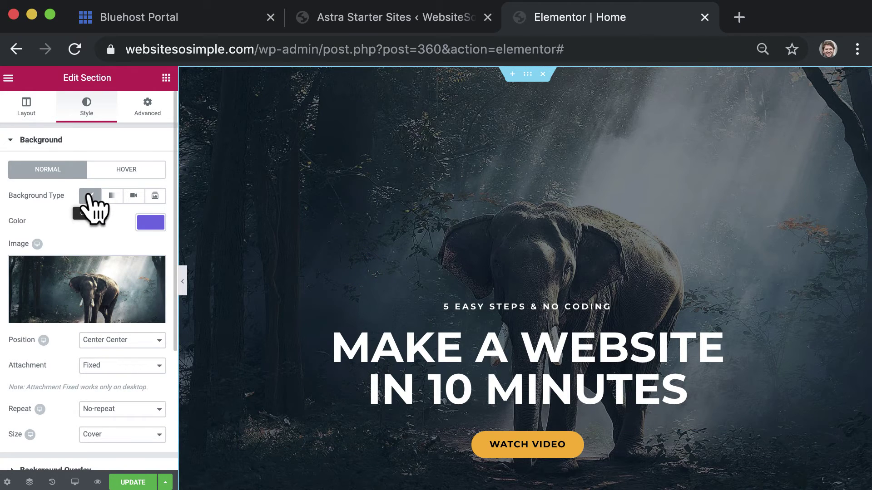
{"action": "left_click", "coordinate": [111, 195]}
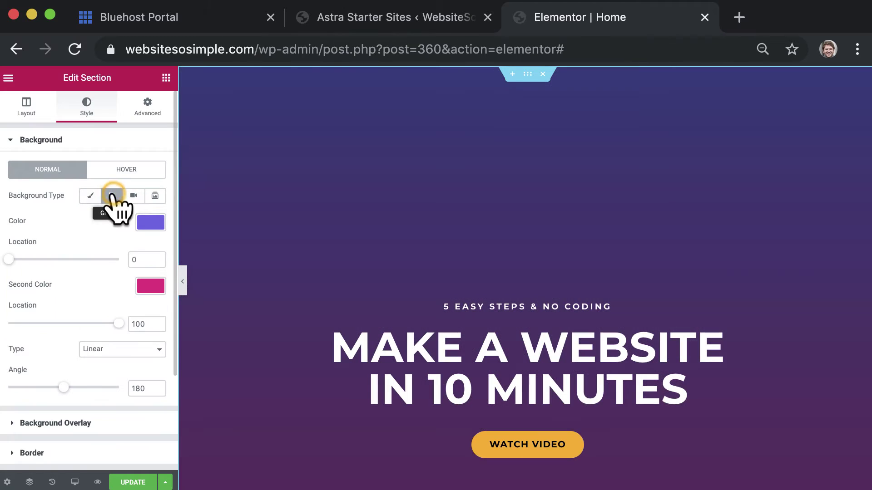
{"action": "left_click", "coordinate": [134, 195]}
{"action": "left_click", "coordinate": [154, 196]}
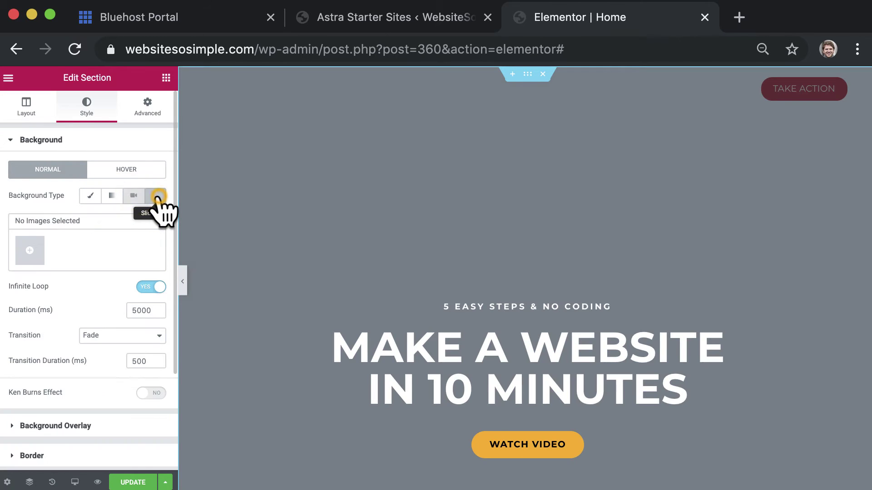
{"action": "left_click", "coordinate": [90, 196]}
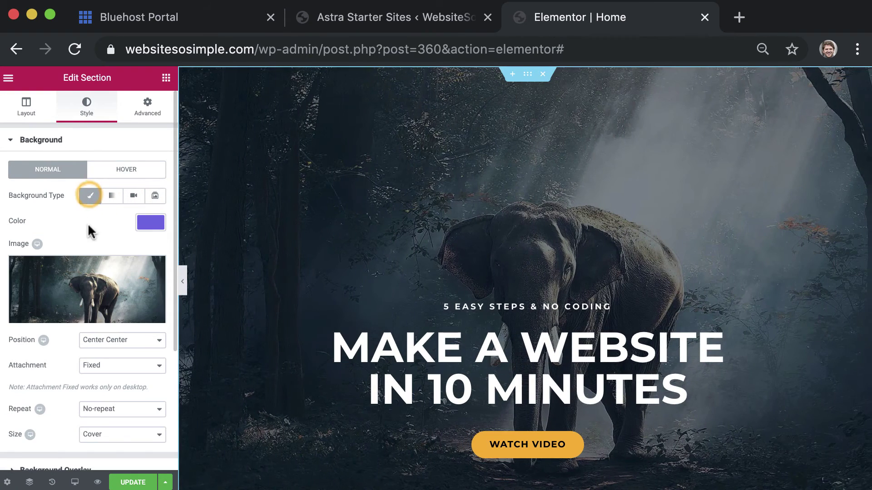
Set the uploaded man-with-laptop-on-stairs photo as the hero background and save the page
{"action": "left_click", "coordinate": [91, 313]}
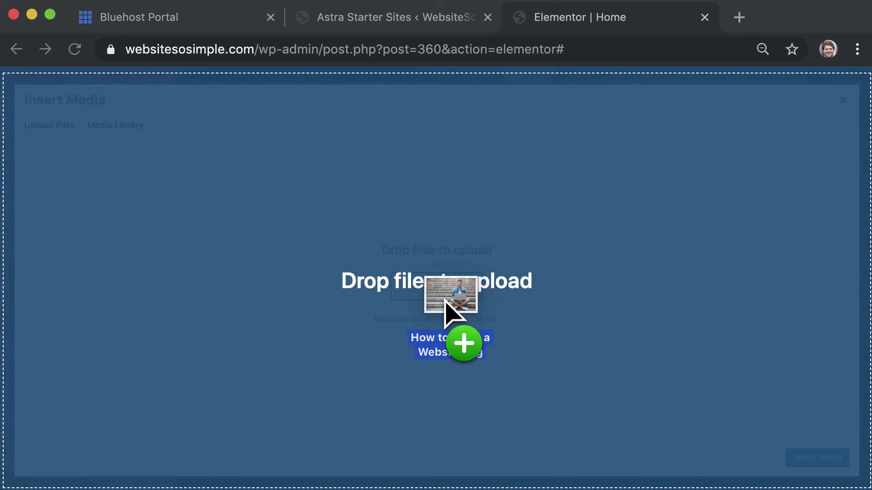
{"action": "left_click_drag", "start_coordinate": [449, 307], "coordinate": [450, 310]}
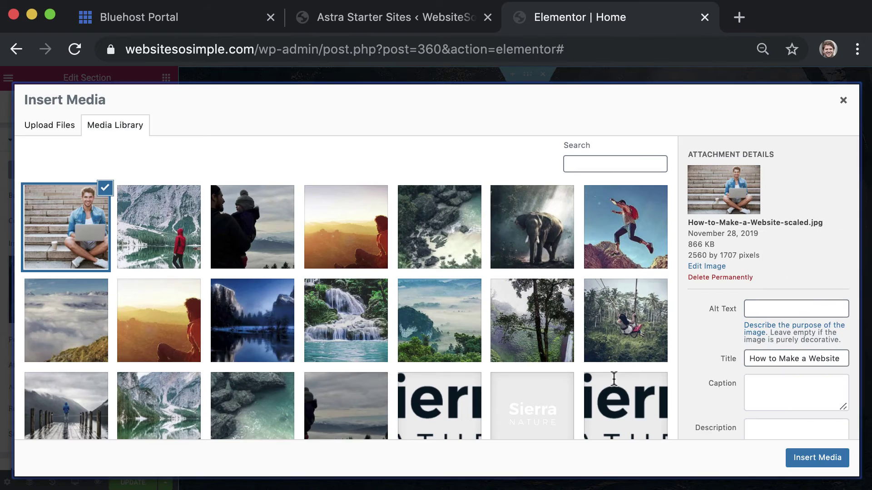
{"action": "left_click", "coordinate": [817, 458]}
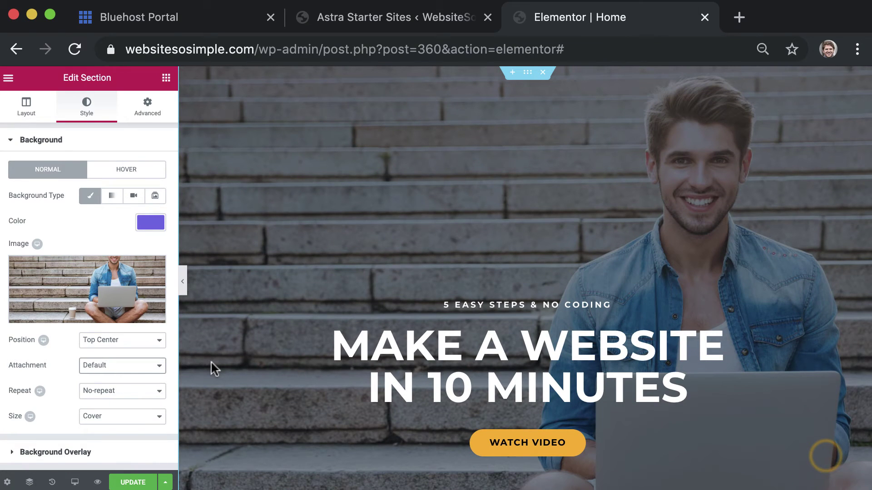
{"action": "left_click", "coordinate": [133, 483]}
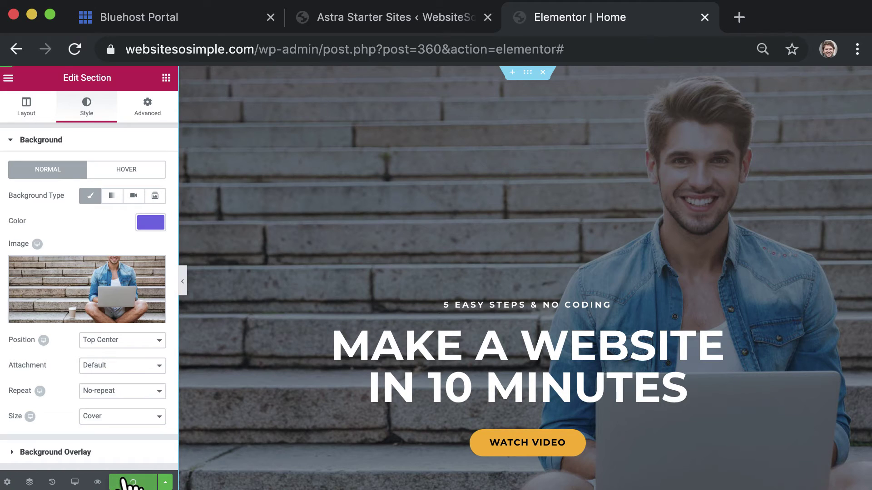
{"action": "left_click", "coordinate": [8, 78]}
Open the live homepage using View Page in the Elementor menu
{"action": "left_click", "coordinate": [53, 363]}
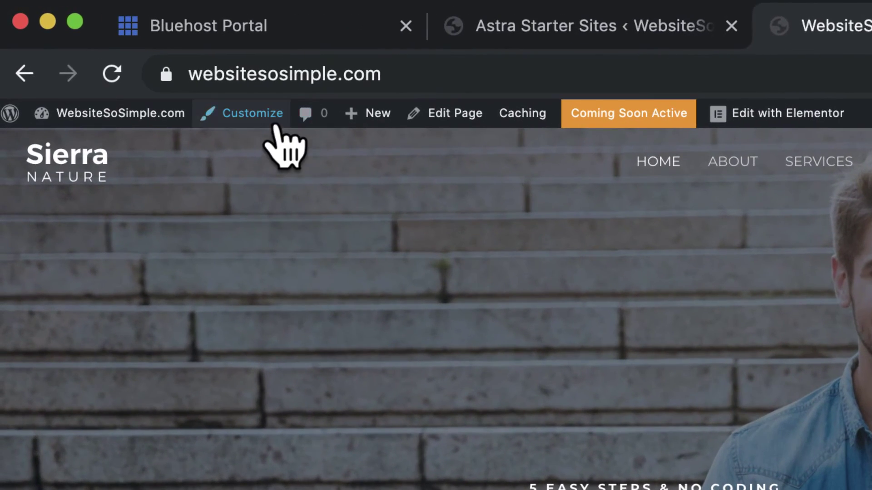
Remove the Sierra Nature logo, display the WebsiteSoSimple.com site title with logo width 0, and publish
{"action": "left_click", "coordinate": [168, 75]}
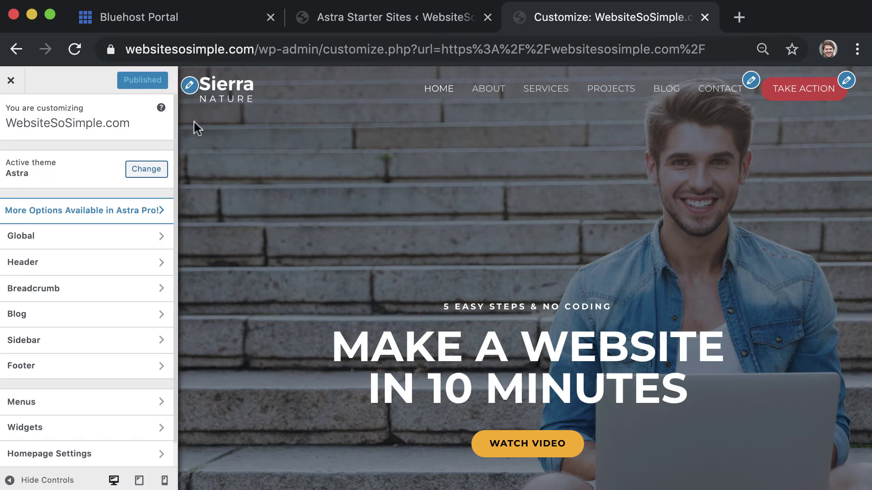
{"action": "left_click", "coordinate": [190, 85]}
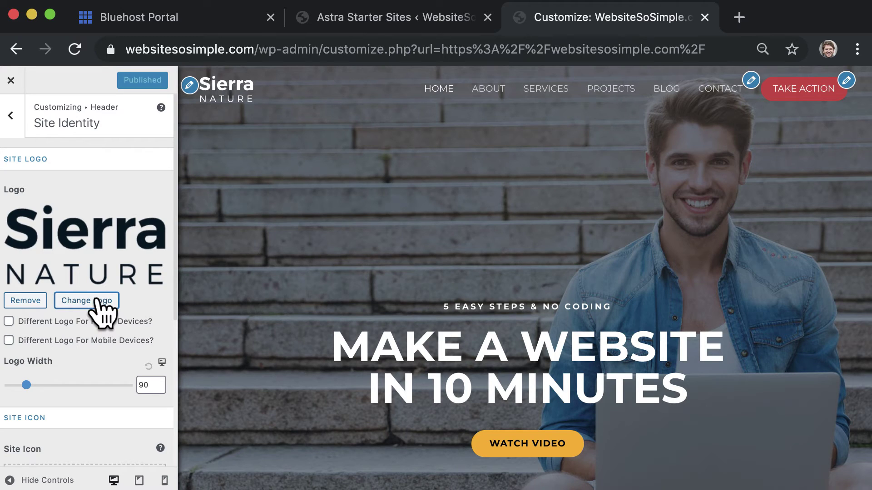
{"action": "left_click", "coordinate": [26, 300]}
{"action": "scroll", "coordinate": [30, 302], "scroll_direction": "down", "scroll_amount": 3}
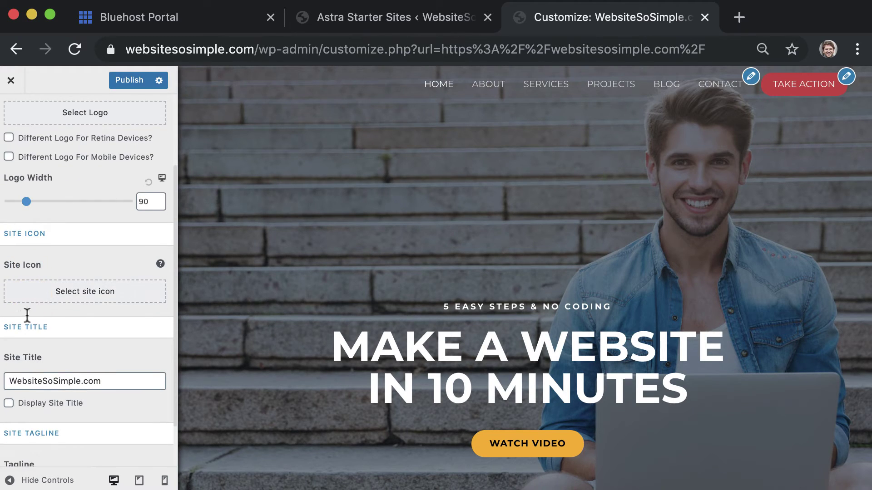
{"action": "left_click", "coordinate": [9, 403]}
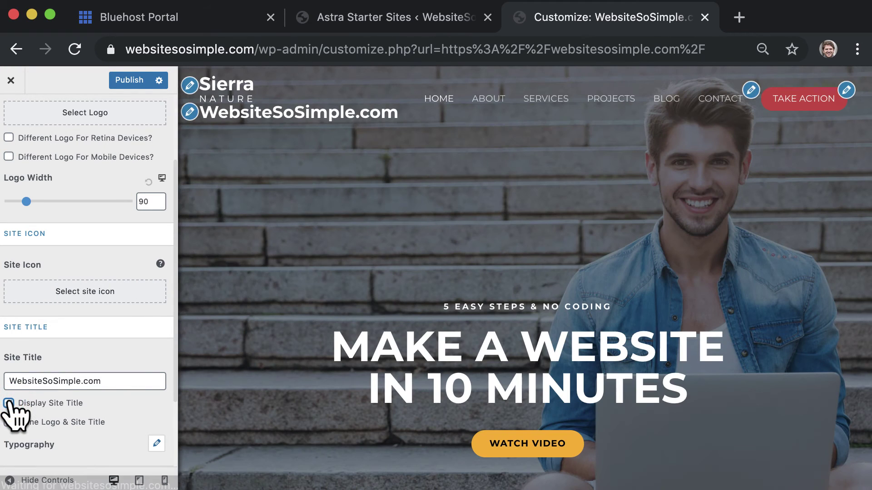
{"action": "left_click_drag", "start_coordinate": [26, 201], "coordinate": [3, 202]}
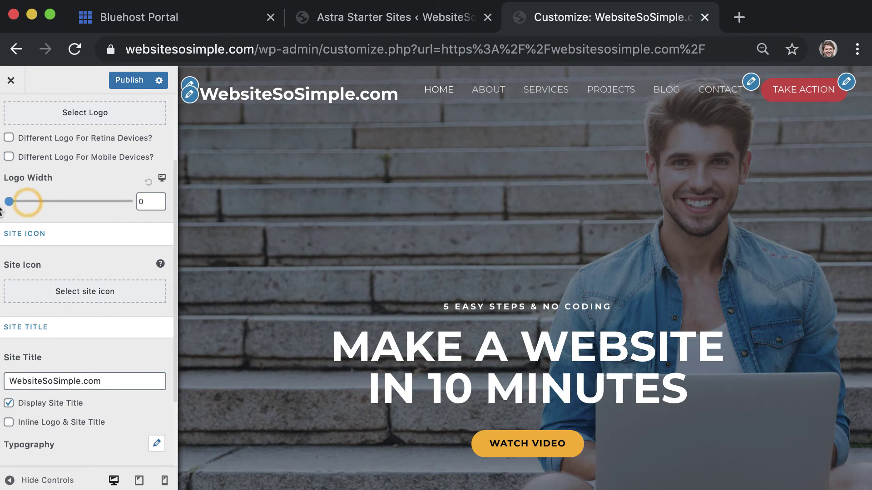
{"action": "left_click", "coordinate": [138, 80]}
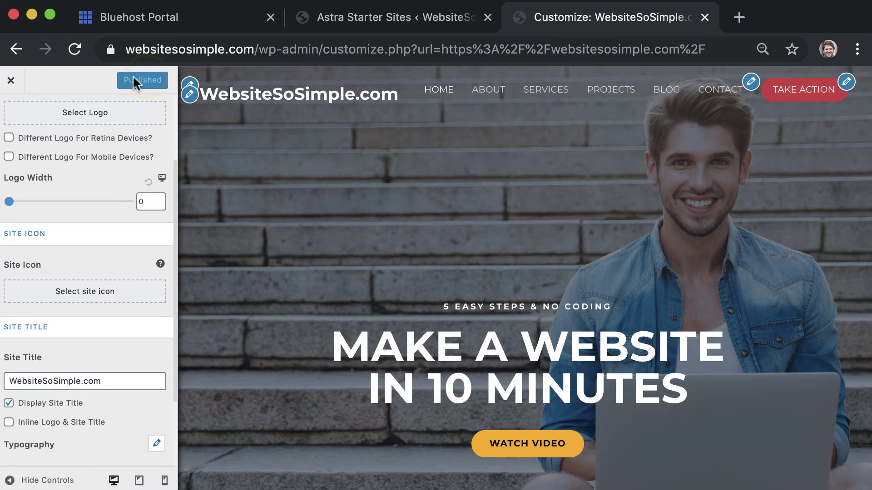
{"action": "left_click", "coordinate": [10, 80]}
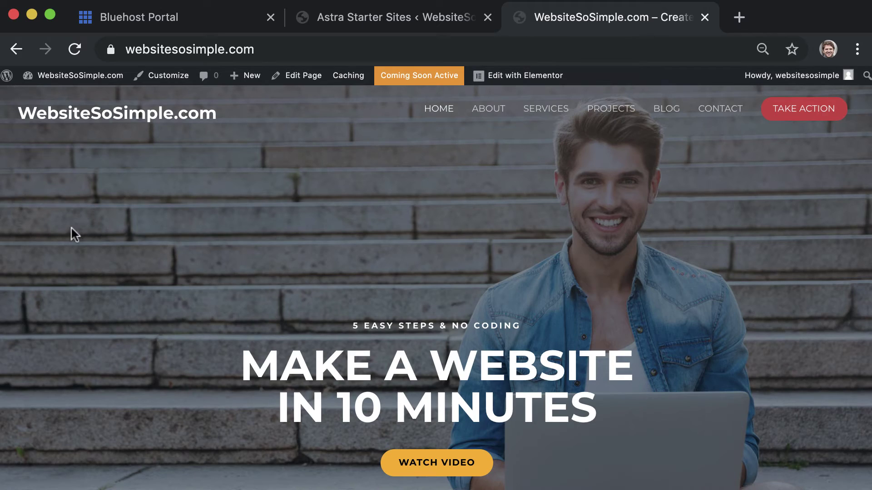
{"action": "scroll", "coordinate": [72, 229], "scroll_direction": "down", "scroll_amount": 3}
{"action": "scroll", "coordinate": [71, 228], "scroll_direction": "down", "scroll_amount": 3}
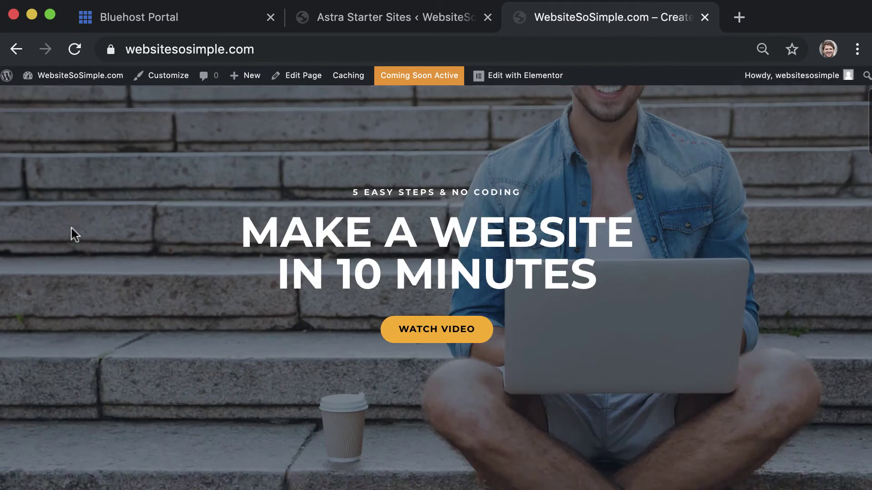
{"action": "scroll", "coordinate": [71, 229], "scroll_direction": "down", "scroll_amount": 8}
{"action": "scroll", "coordinate": [72, 228], "scroll_direction": "down", "scroll_amount": 8}
{"action": "scroll", "coordinate": [71, 229], "scroll_direction": "down", "scroll_amount": 8}
{"action": "scroll", "coordinate": [72, 229], "scroll_direction": "down", "scroll_amount": 3}
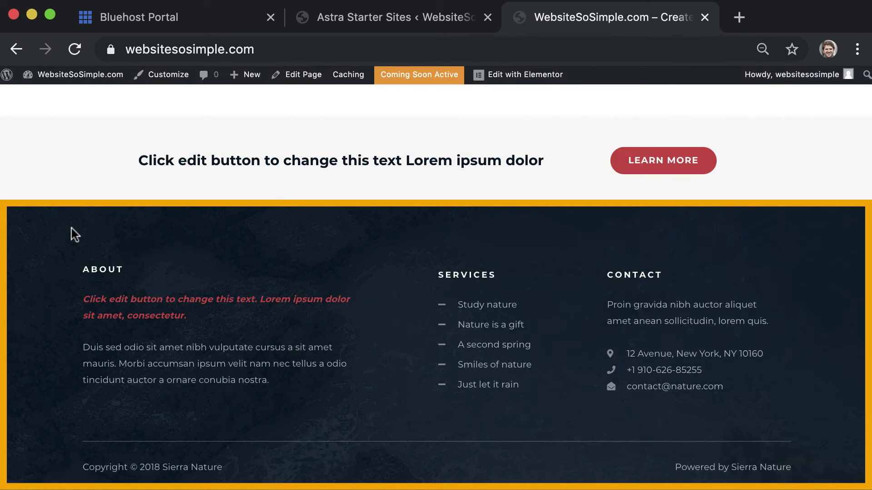
{"action": "scroll", "coordinate": [71, 228], "scroll_direction": "up", "scroll_amount": 15}
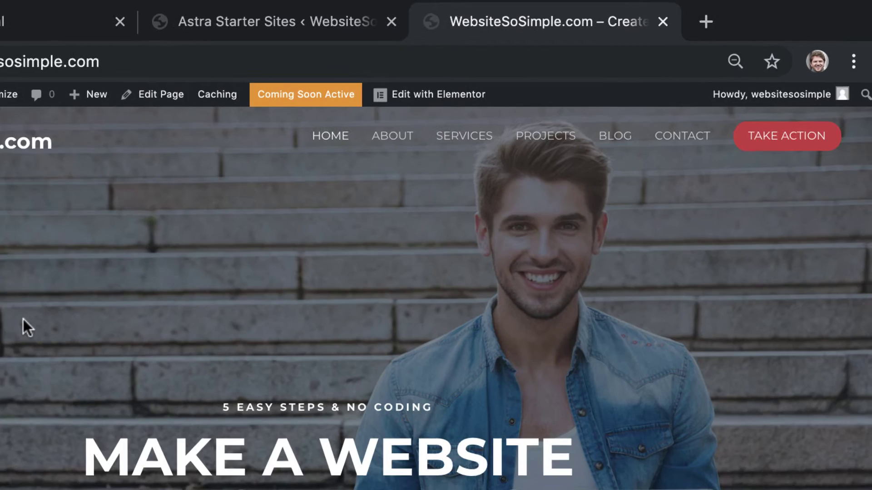
{"action": "mouse_move", "coordinate": [519, 75]}
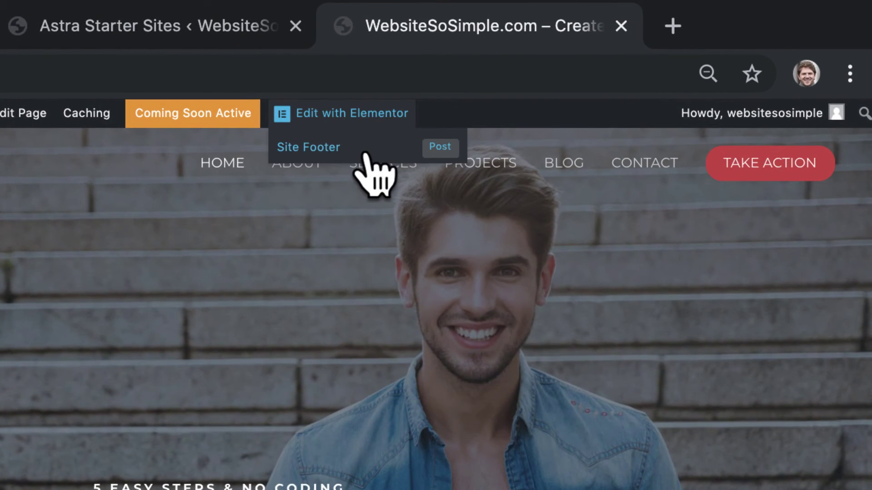
Change the Site Footer About tagline to 'Make a website in minutes without any coding!', save, and view it
{"action": "left_click", "coordinate": [409, 142]}
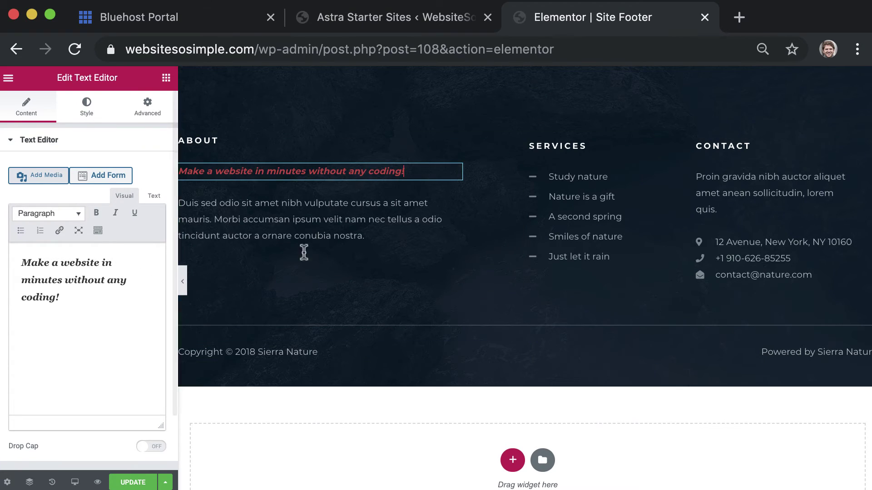
{"action": "left_click", "coordinate": [133, 482]}
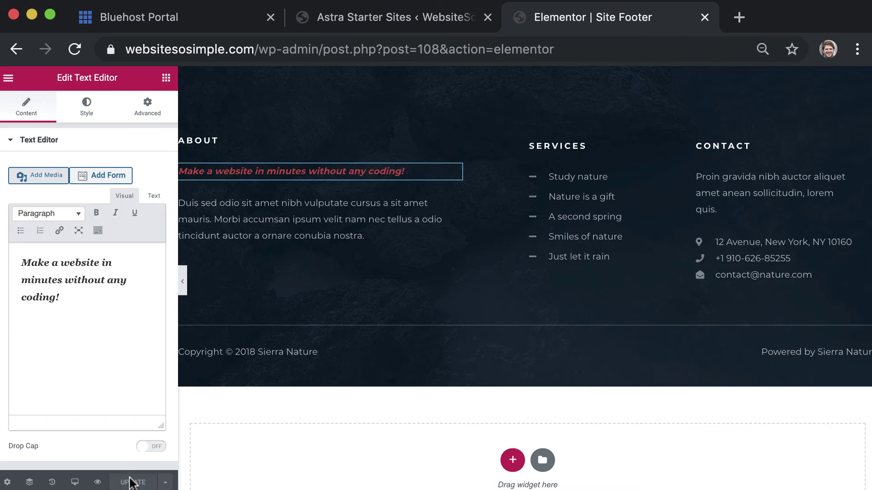
{"action": "left_click", "coordinate": [8, 78]}
{"action": "left_click", "coordinate": [116, 363]}
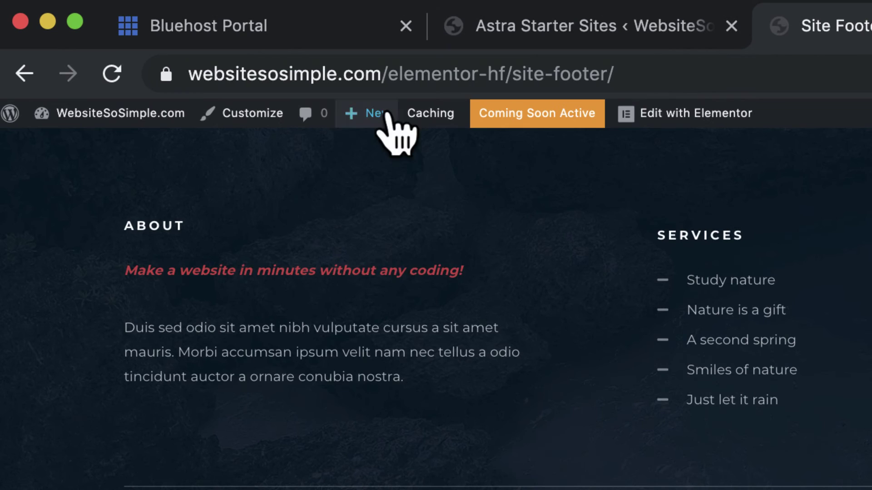
Add a new page named TESTIMONIALS and launch Elementor on it
{"action": "mouse_move", "coordinate": [368, 114]}
{"action": "left_click", "coordinate": [443, 198]}
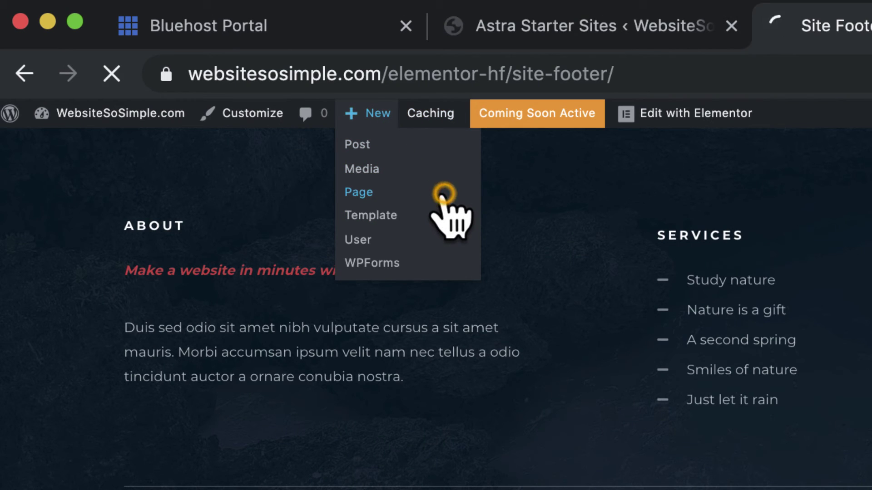
{"action": "type", "text": "T"}
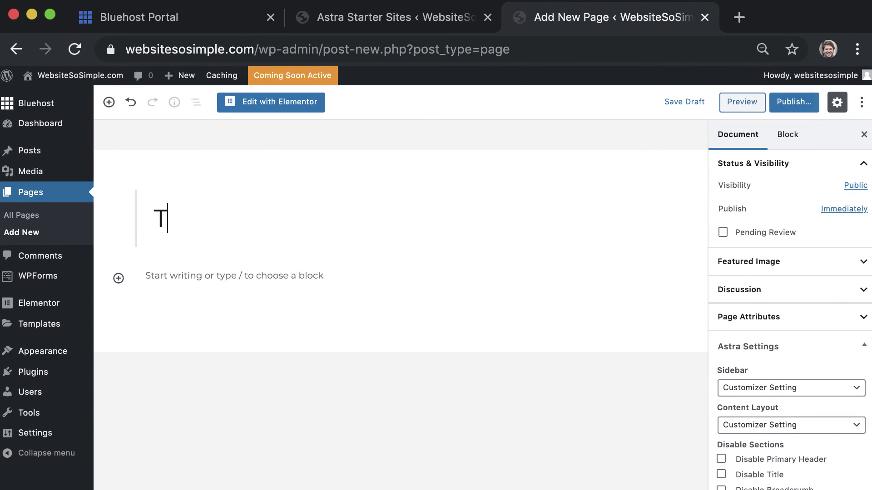
{"action": "type", "text": "ESTIMONIALS"}
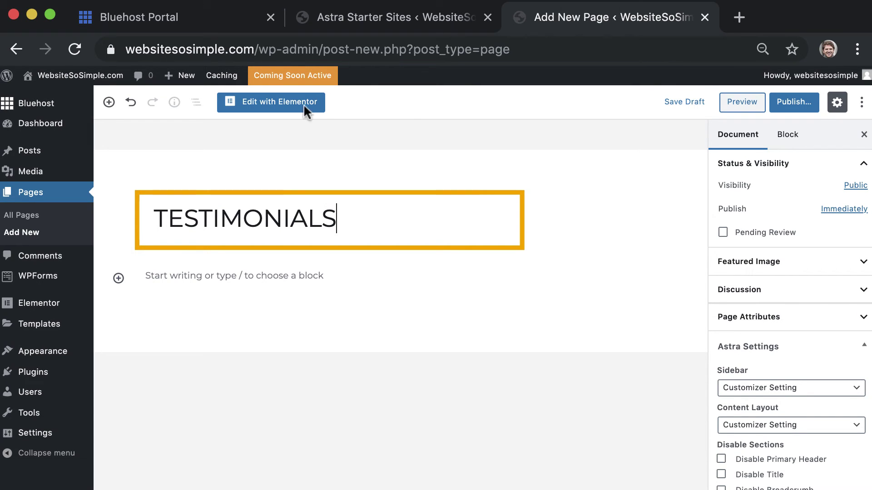
{"action": "left_click", "coordinate": [299, 101]}
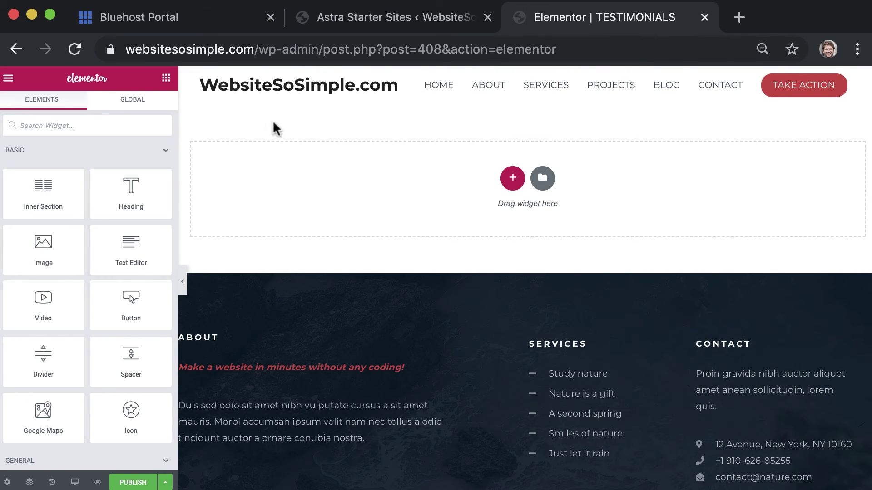
Add a centre-aligned heading reading TESTIMONIALS to the page
{"action": "left_click_drag", "start_coordinate": [131, 191], "coordinate": [347, 177]}
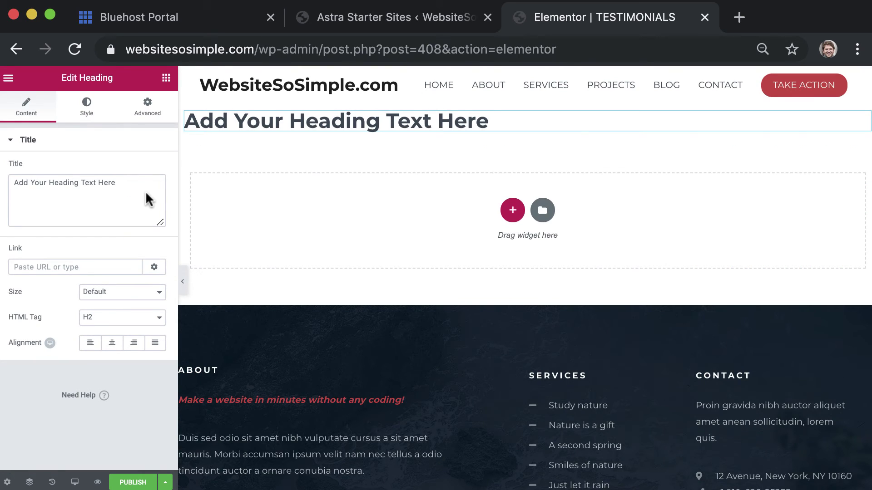
{"action": "key", "text": "super+a"}
{"action": "type", "text": "TESTIMONIALS"}
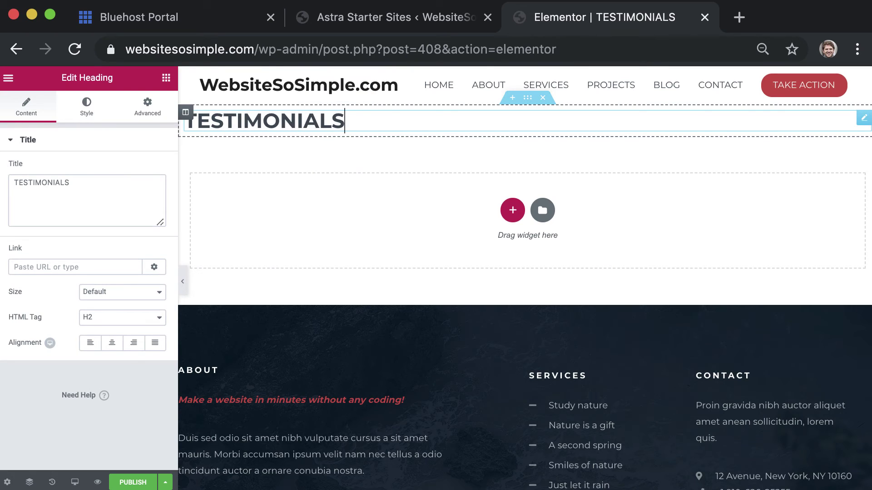
{"action": "left_click", "coordinate": [112, 343]}
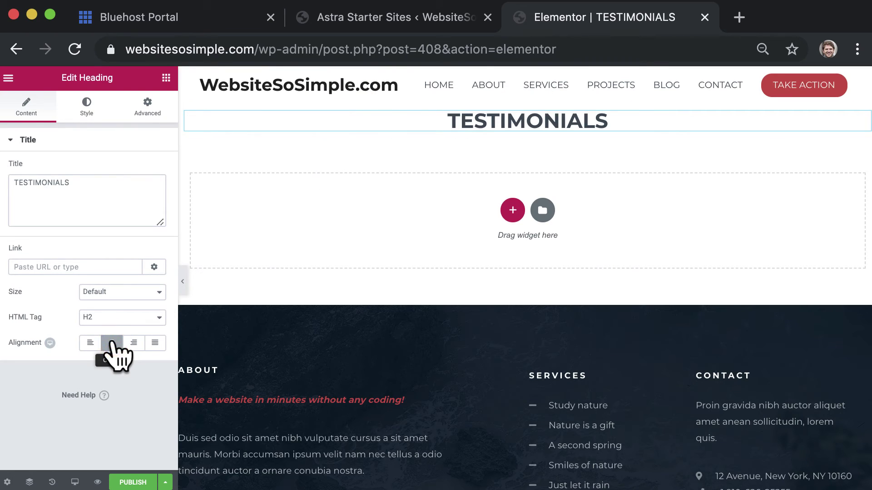
Place a Video widget below the heading, publish the page, and view it live
{"action": "left_click", "coordinate": [9, 77]}
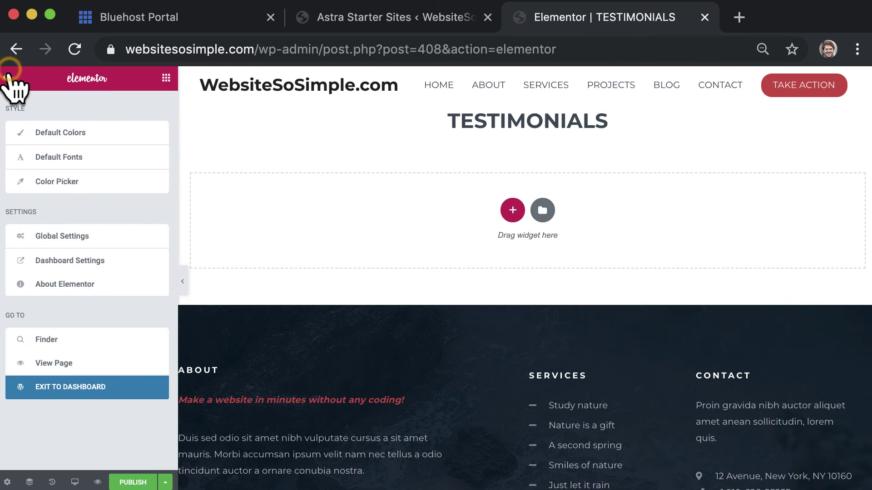
{"action": "left_click", "coordinate": [9, 77]}
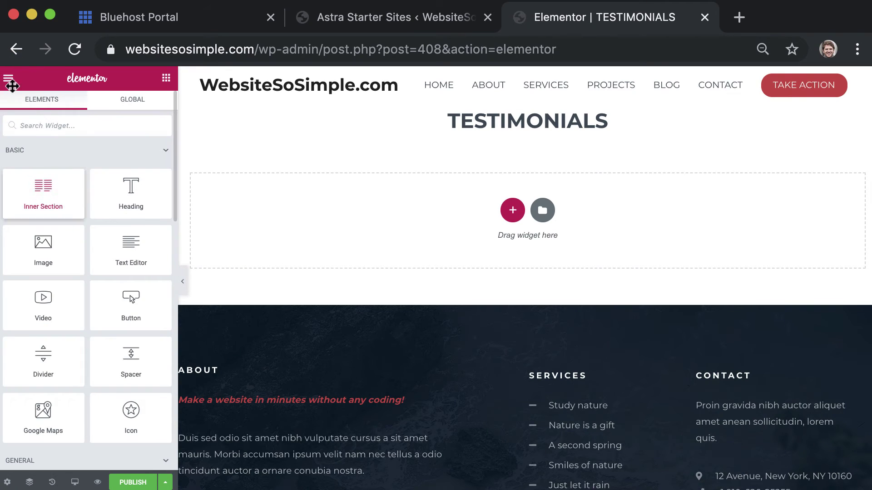
{"action": "left_click_drag", "start_coordinate": [43, 303], "coordinate": [436, 204]}
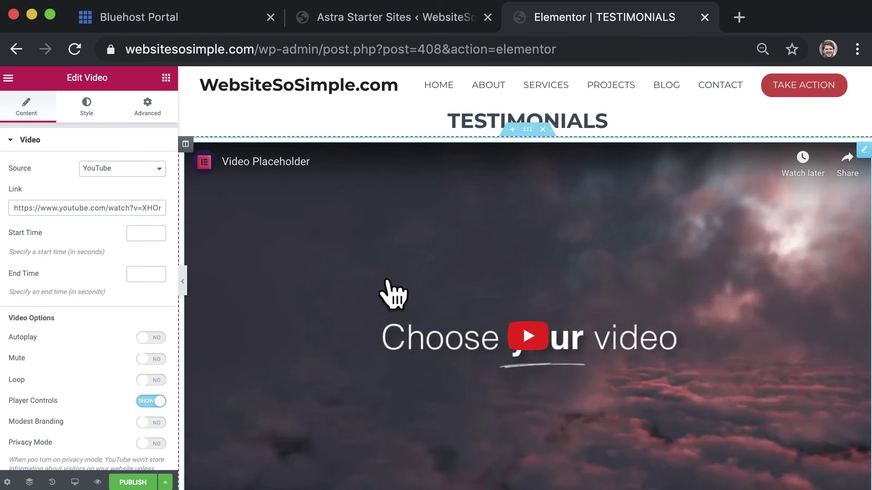
{"action": "left_click", "coordinate": [133, 482]}
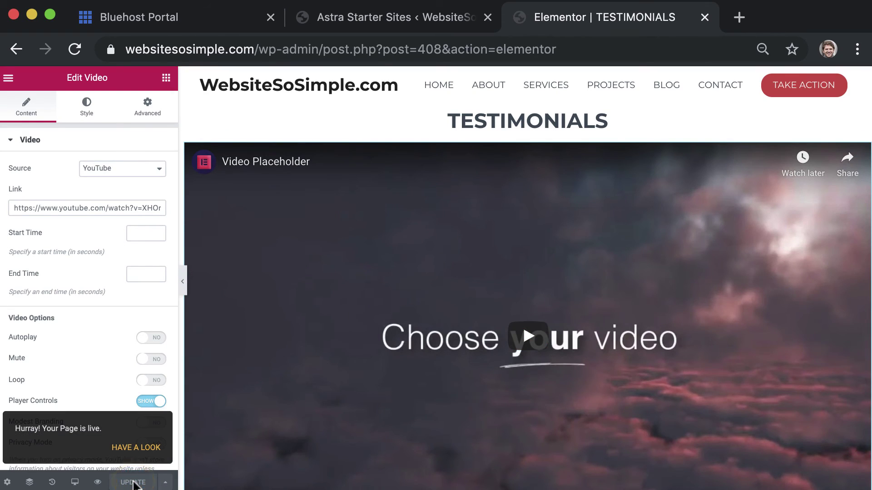
{"action": "left_click", "coordinate": [136, 448]}
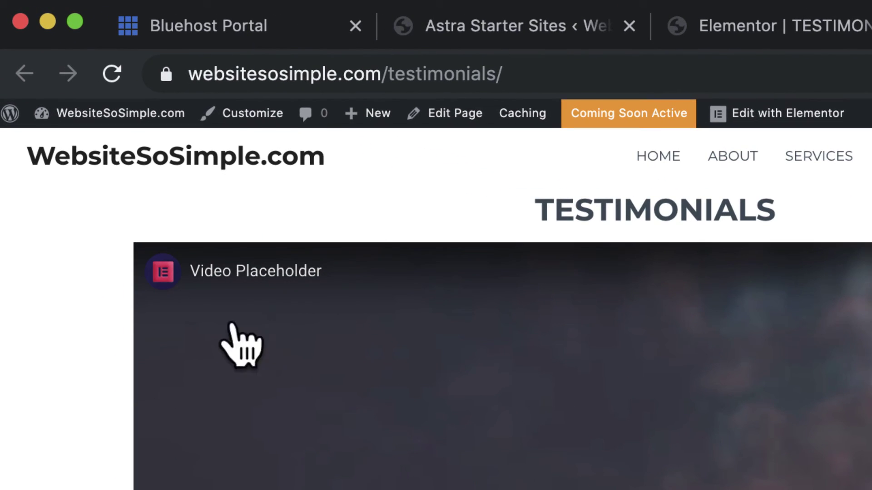
Add the TESTIMONIALS page to the primary menu, positioned just above CONTACT
{"action": "left_click", "coordinate": [245, 113]}
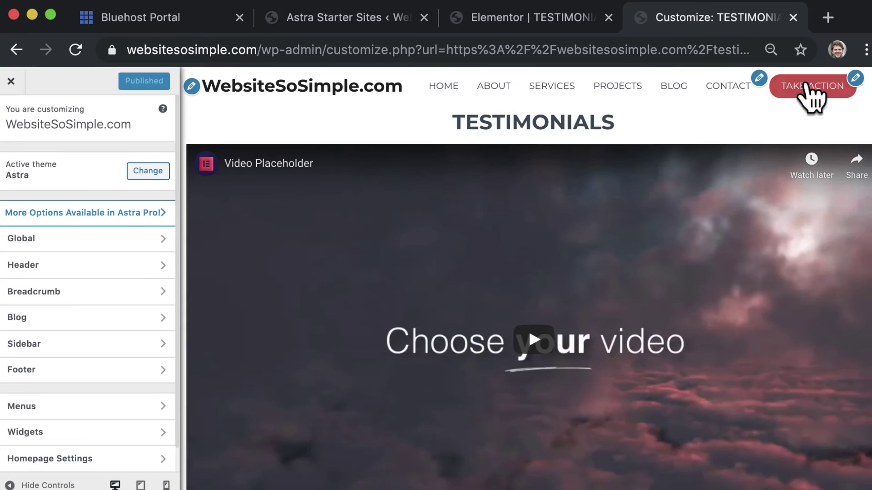
{"action": "left_click", "coordinate": [846, 77]}
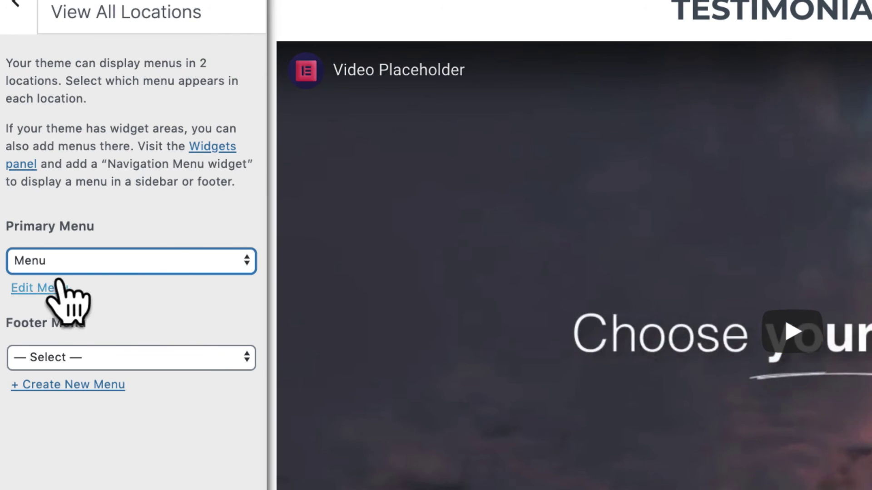
{"action": "left_click", "coordinate": [39, 287]}
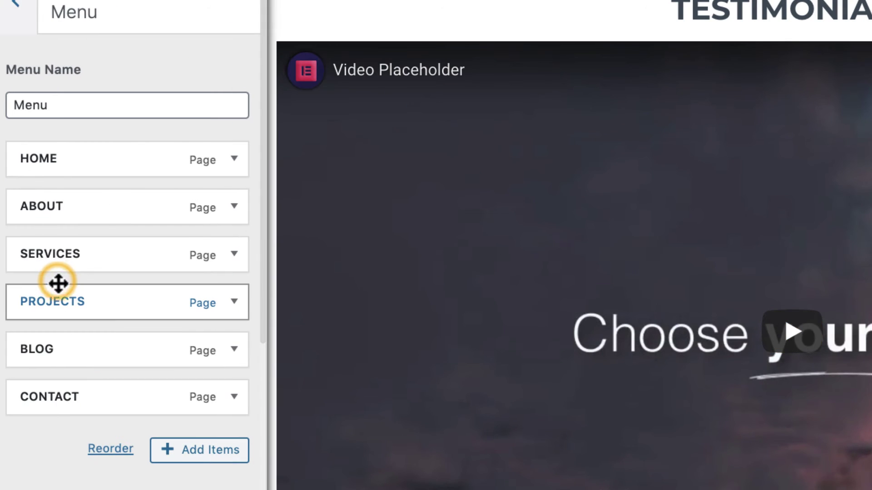
{"action": "left_click", "coordinate": [198, 449]}
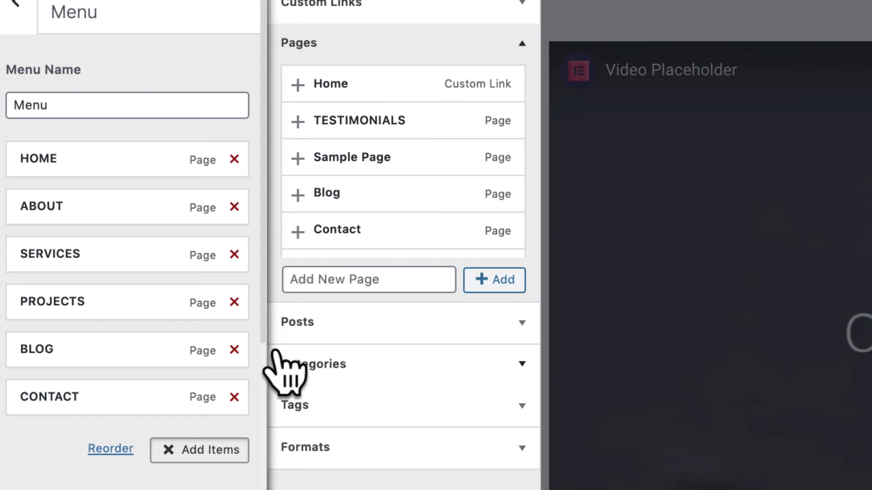
{"action": "left_click", "coordinate": [446, 127]}
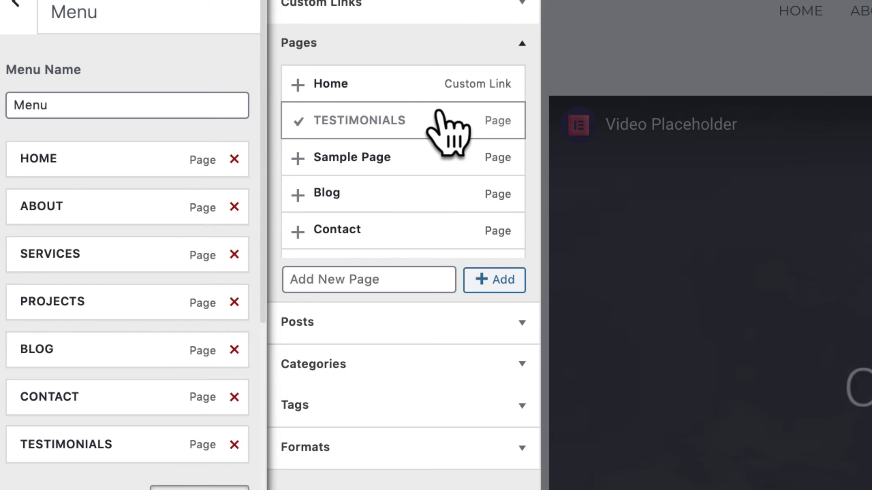
{"action": "left_click_drag", "start_coordinate": [113, 439], "coordinate": [117, 386]}
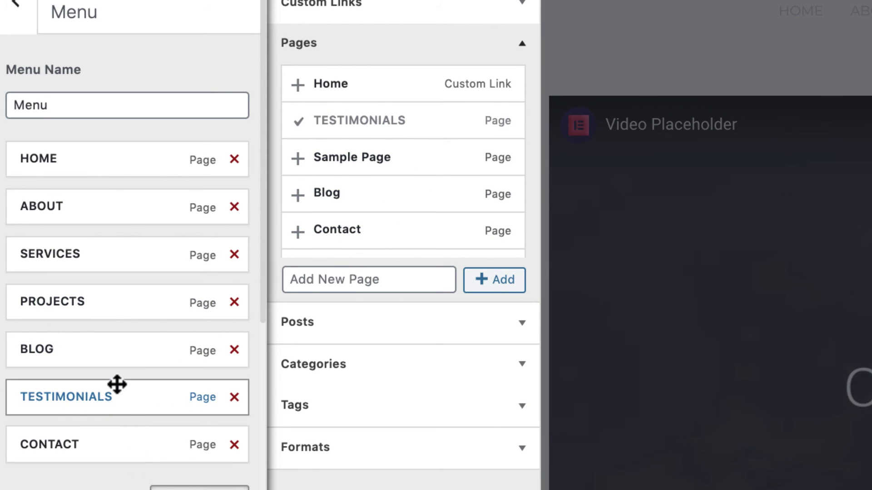
Delete PROJECTS from the menu, publish the menu, and return to the live site
{"action": "left_click", "coordinate": [235, 302]}
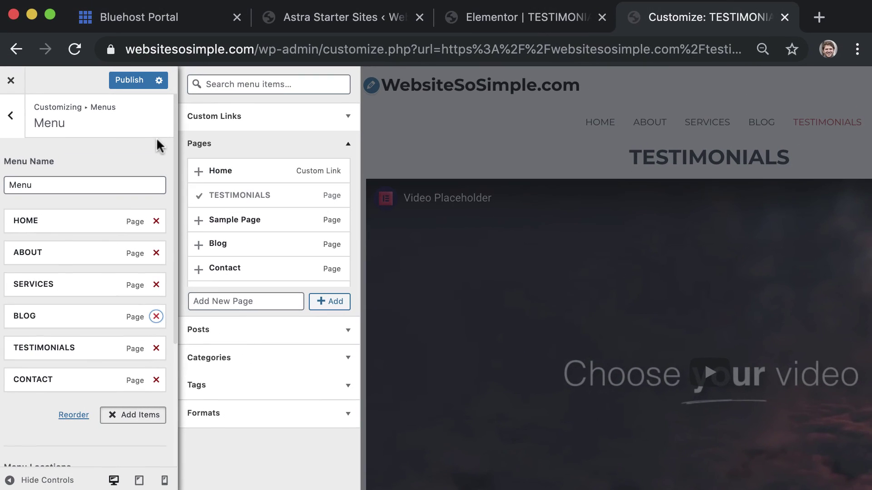
{"action": "left_click", "coordinate": [130, 80]}
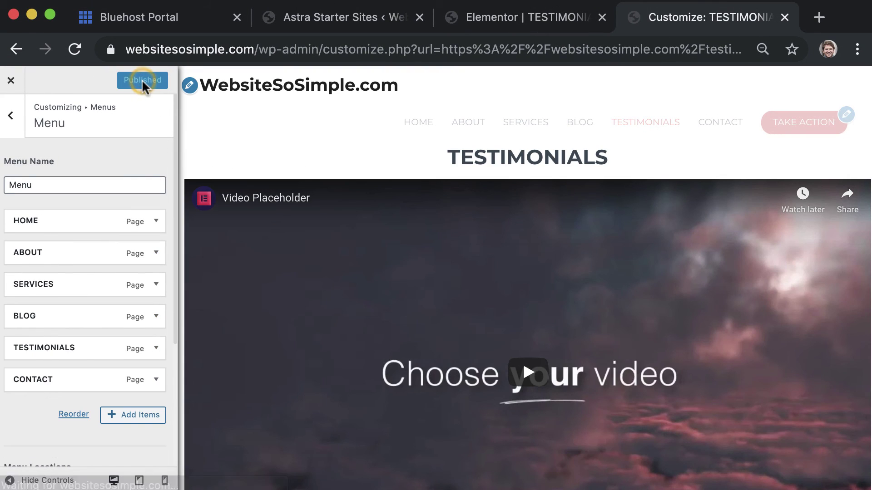
{"action": "left_click", "coordinate": [10, 80]}
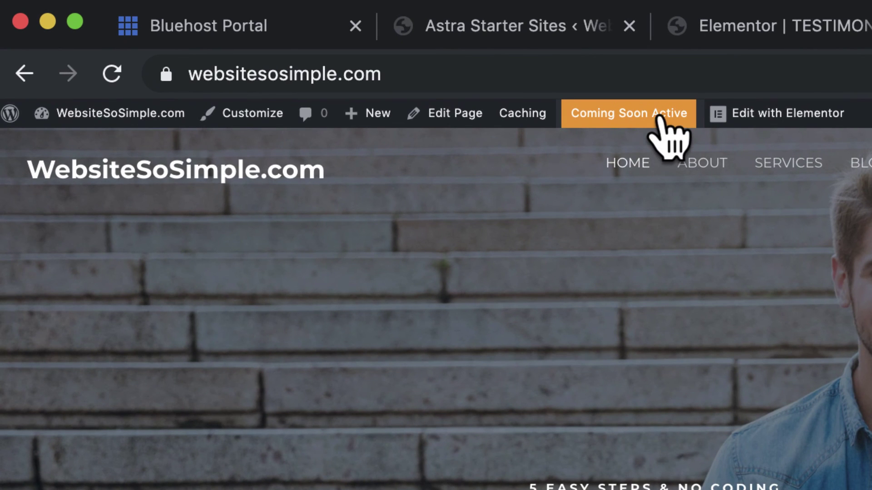
Launch the site publicly from the Bluehost home screen and open the live site
{"action": "left_click", "coordinate": [664, 113]}
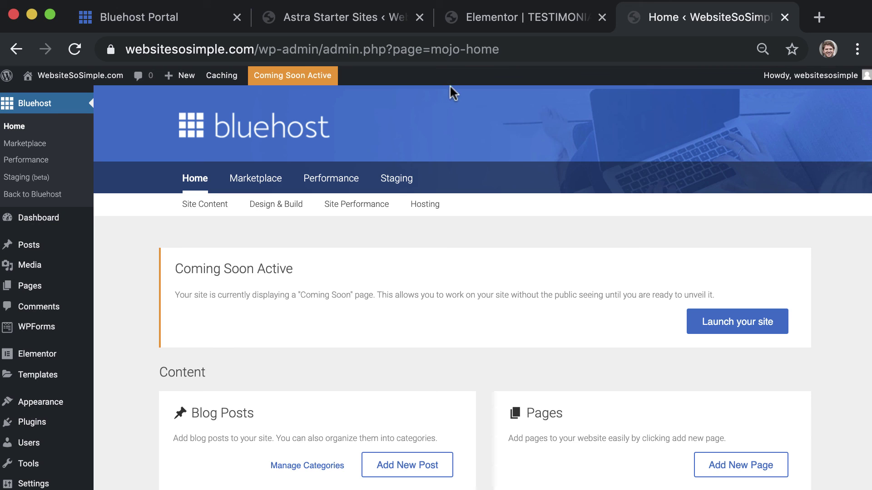
{"action": "left_click", "coordinate": [715, 322]}
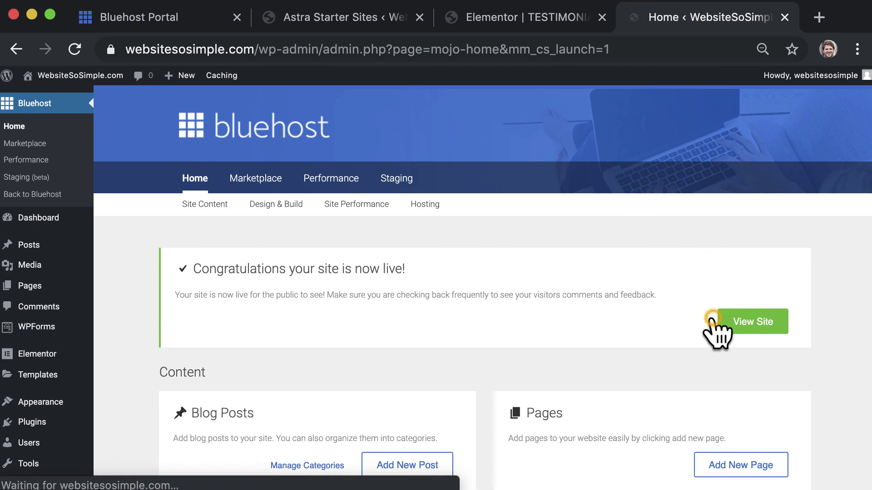
{"action": "left_click", "coordinate": [750, 322]}
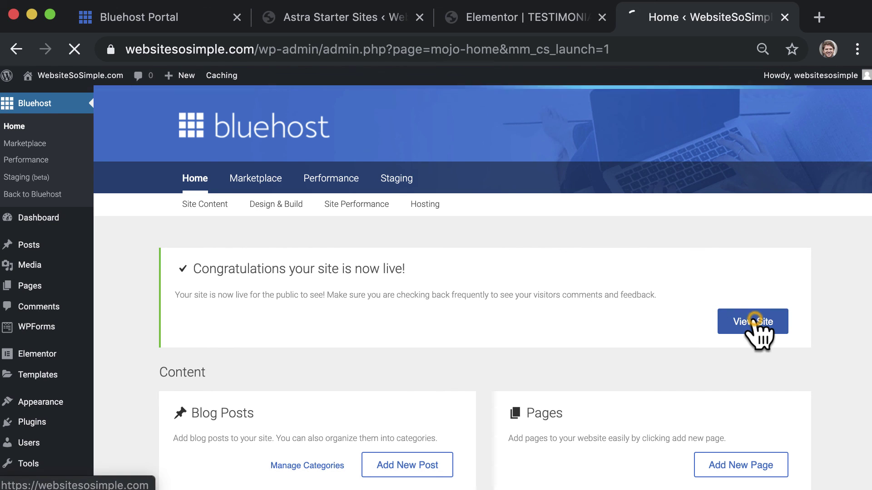